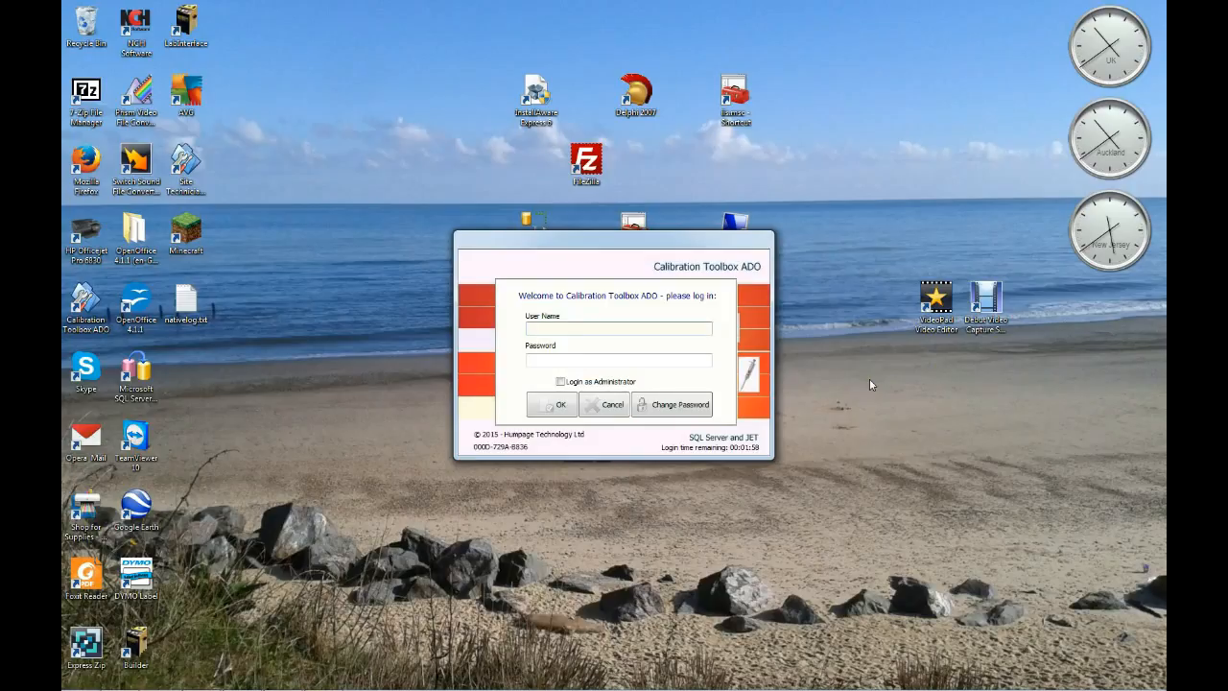
Log in with the user name and account password, and dismiss the device summary.
key("Tab")
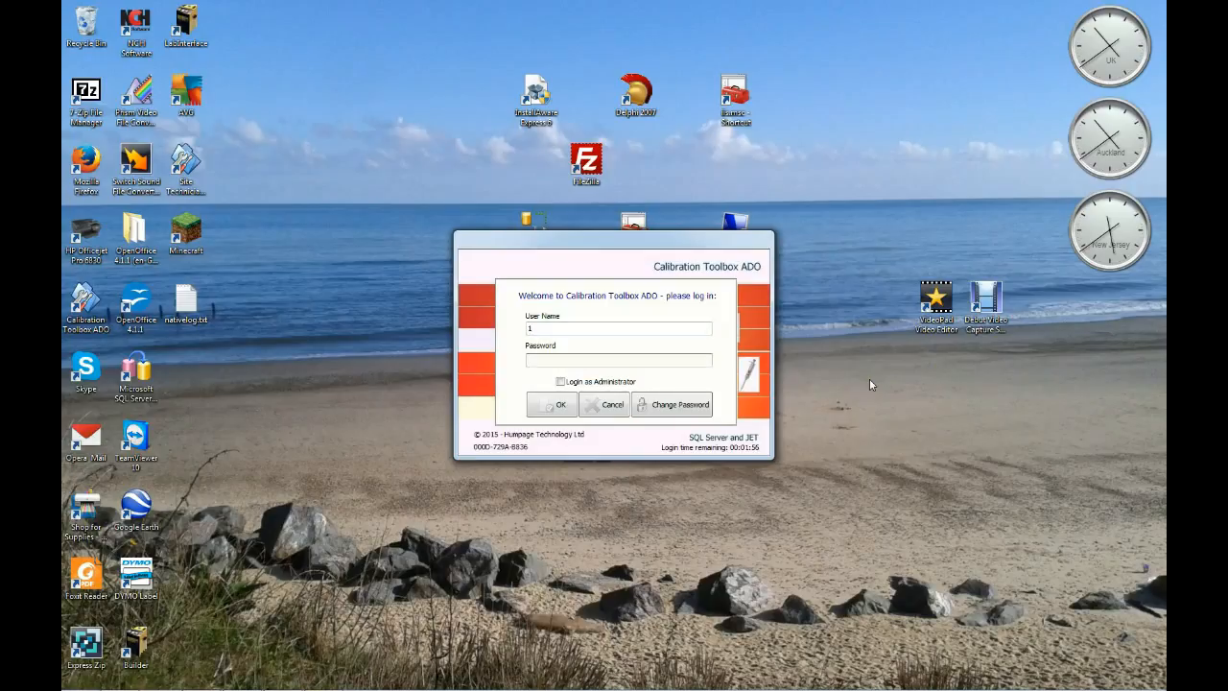
type("1")
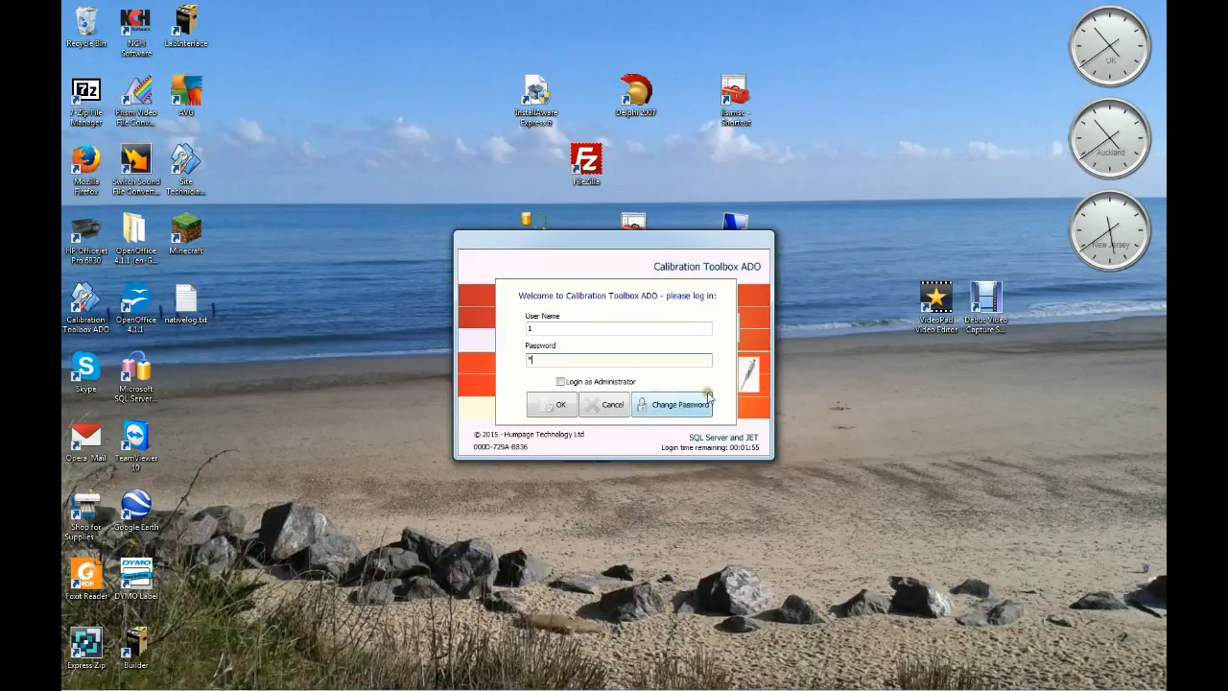
left_click(563, 408)
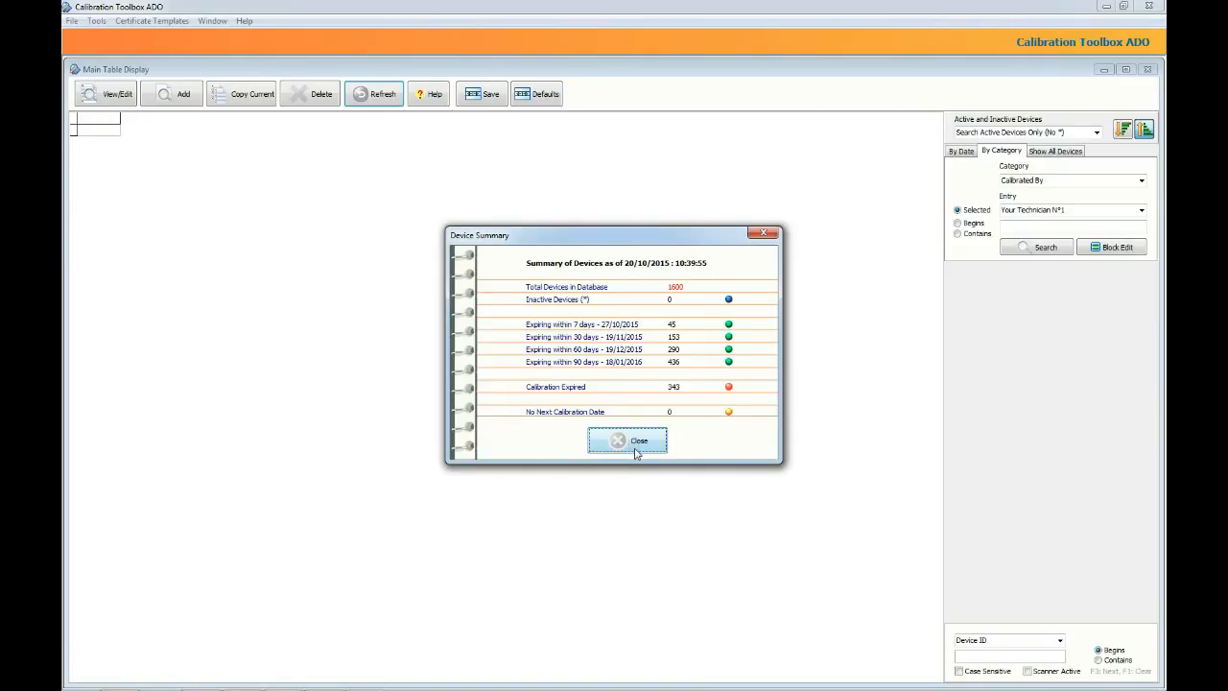
left_click(628, 440)
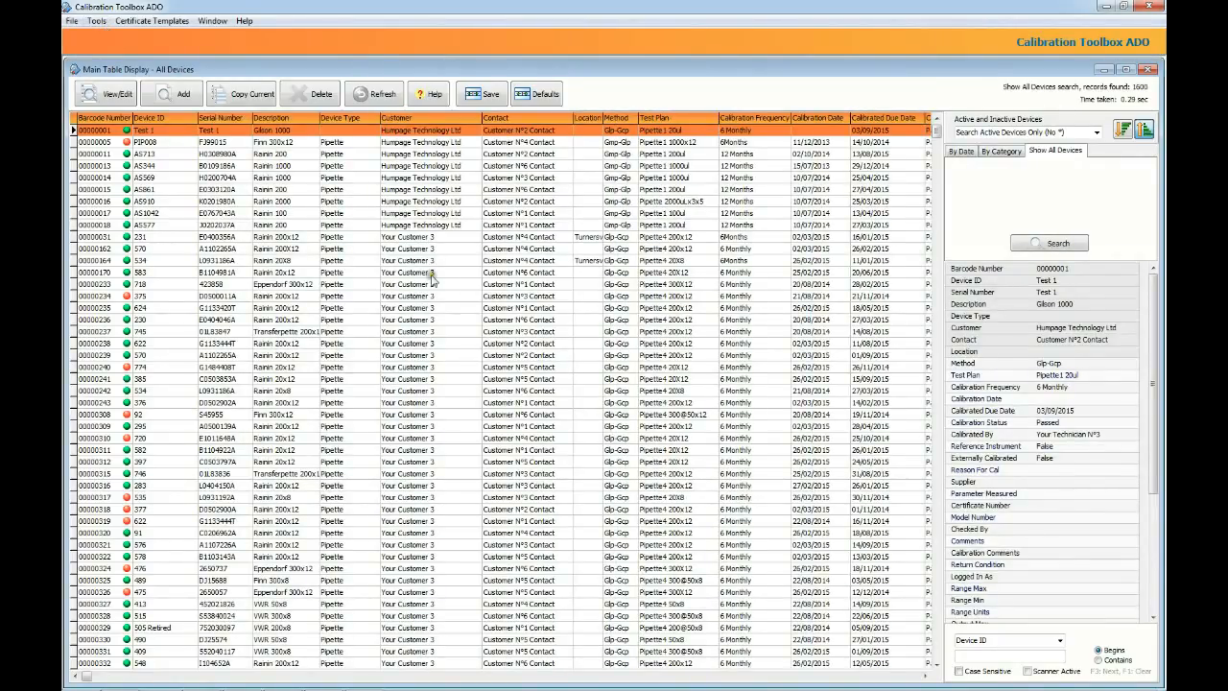
Find the device with Device ID AS910 in the main device table.
left_click(987, 655)
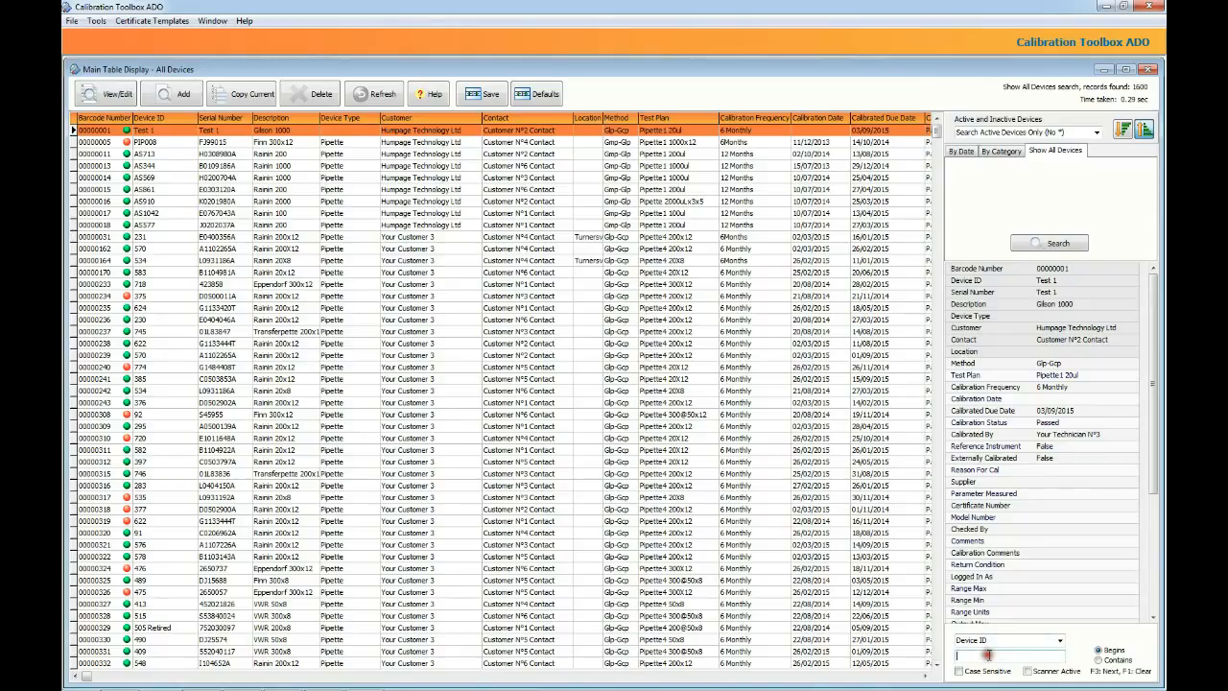
type("AS")
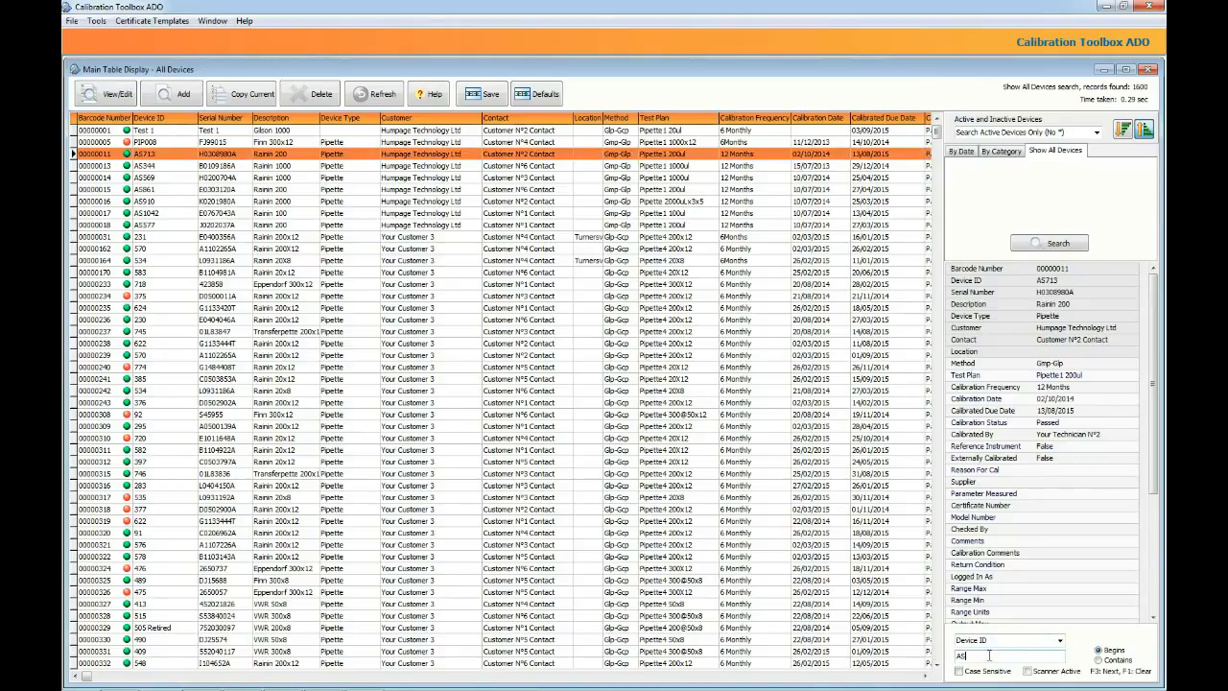
type("910")
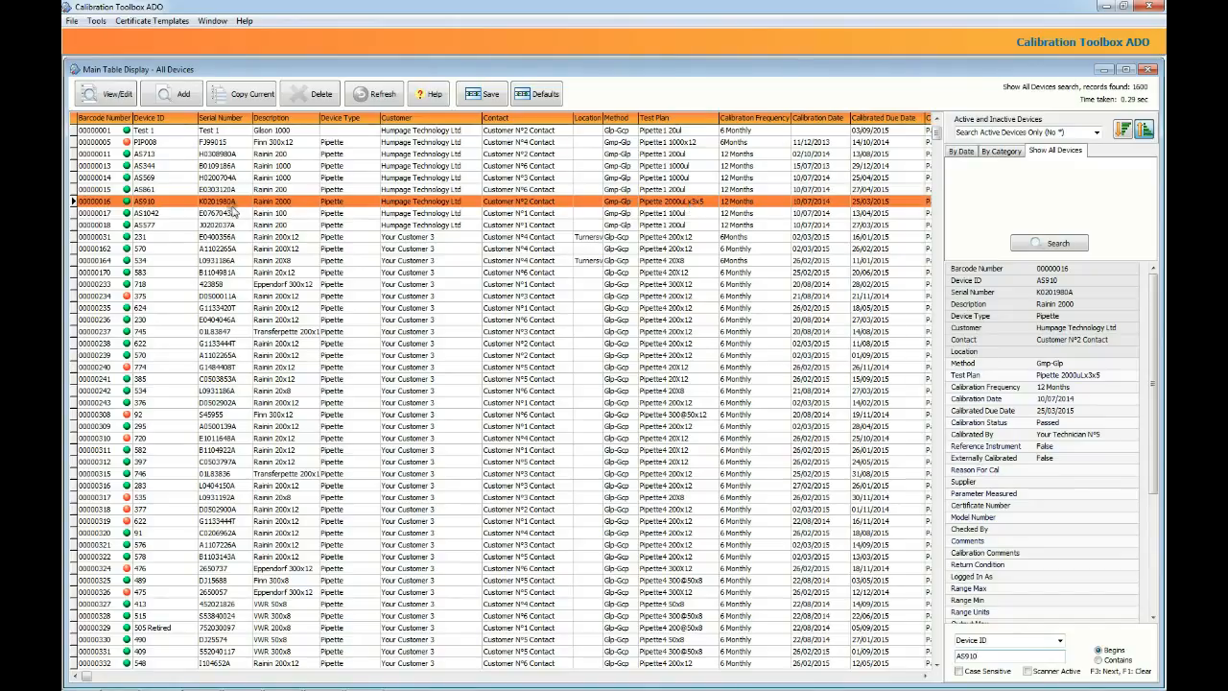
Open the calibration template "Pipette 2000uLx3x5" in the Calibration Template Editor.
left_click(96, 20)
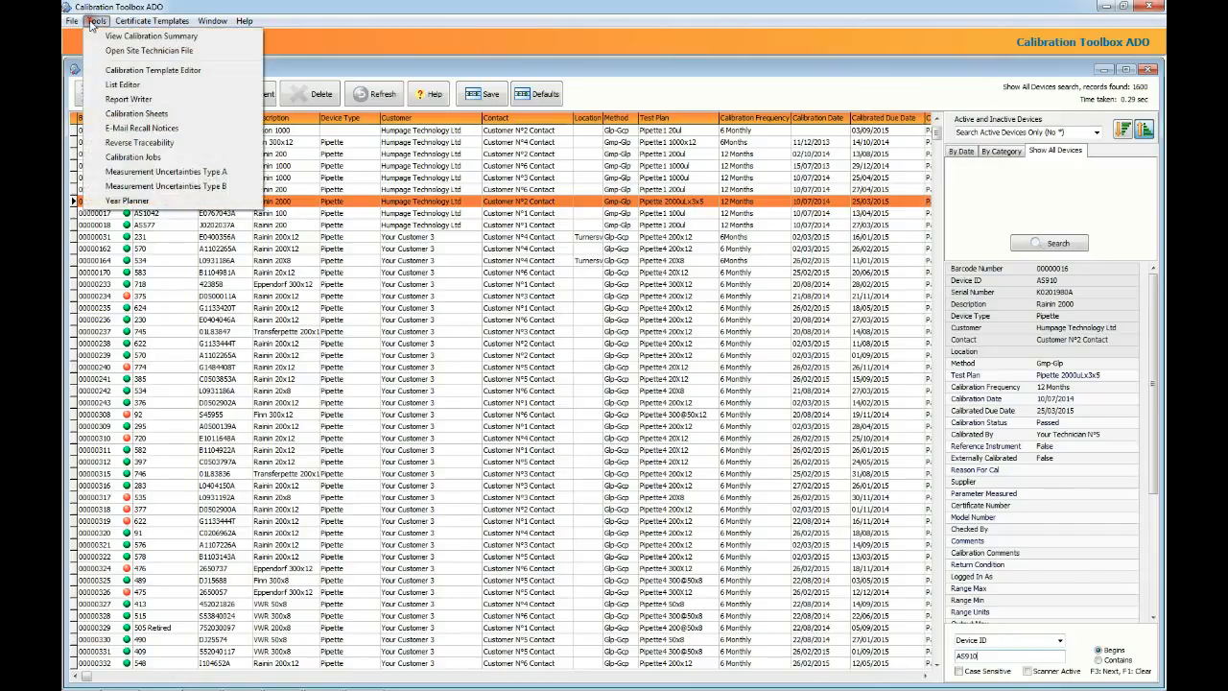
left_click(110, 71)
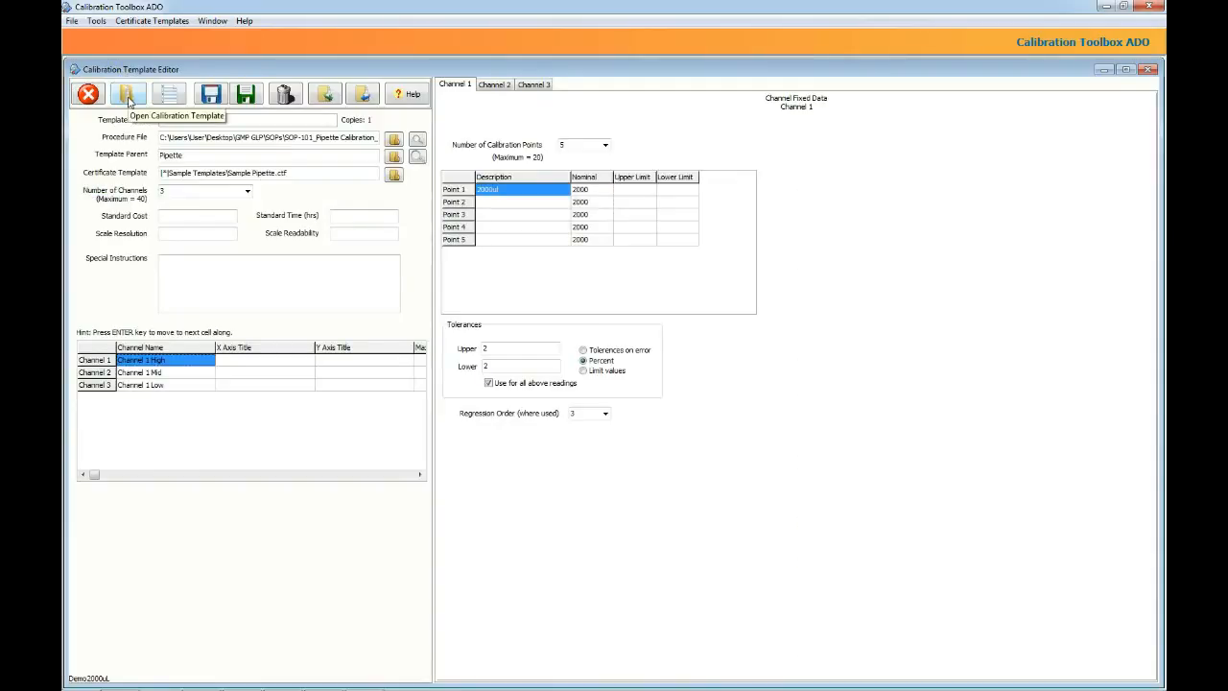
left_click(127, 95)
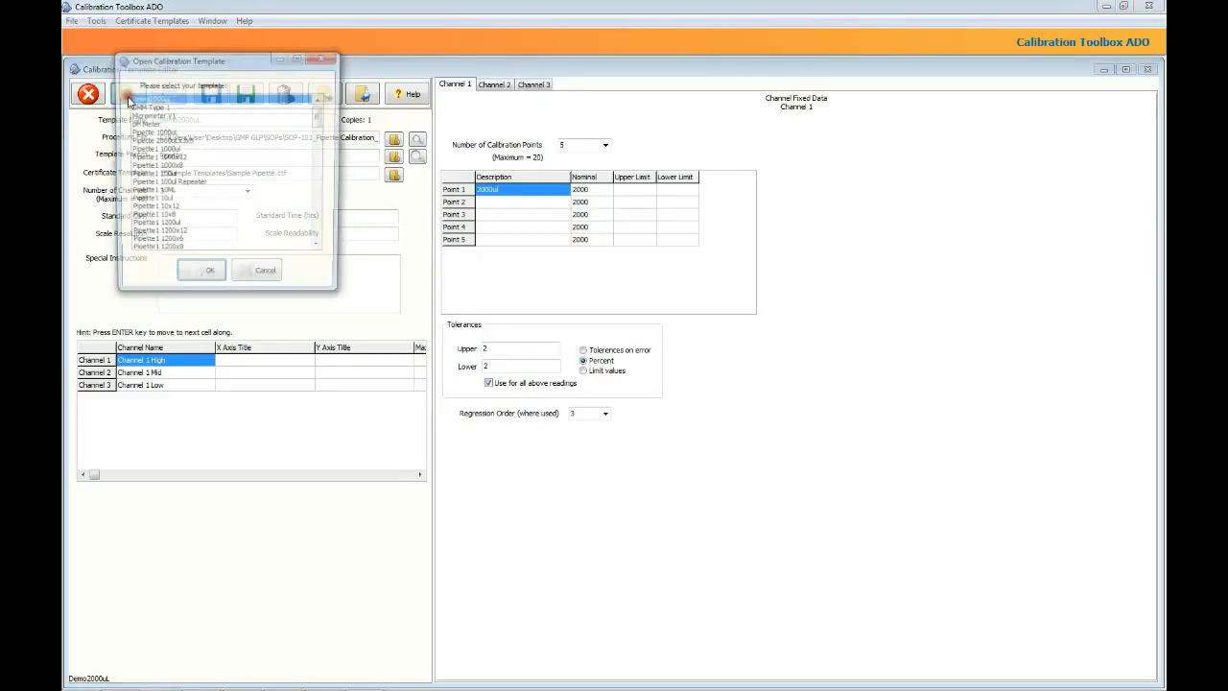
left_click(185, 141)
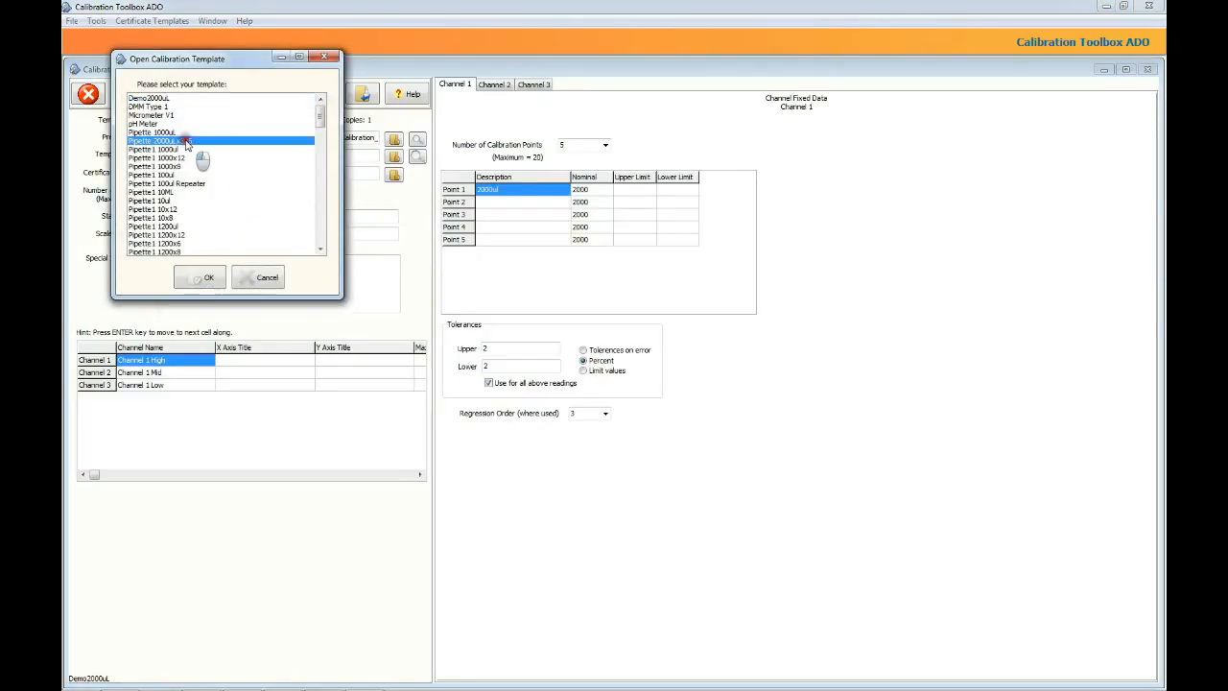
left_click(208, 278)
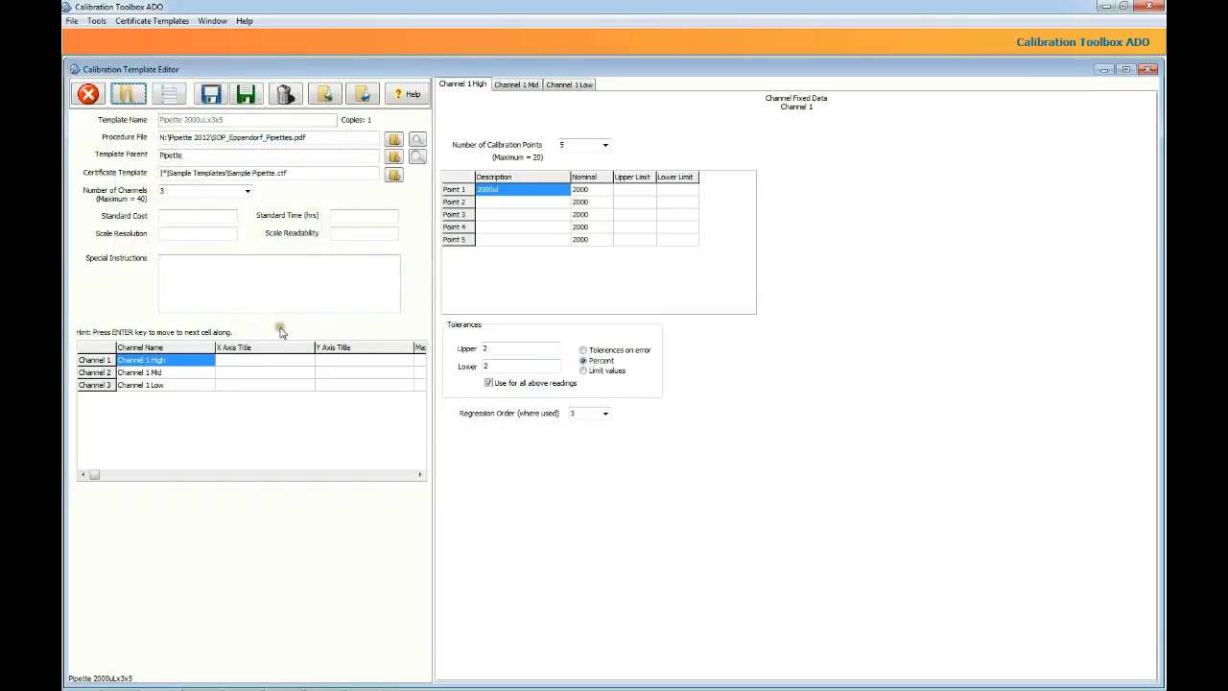
Review the calibration points and tolerances of the template's Mid, Low and High channels.
left_click(514, 87)
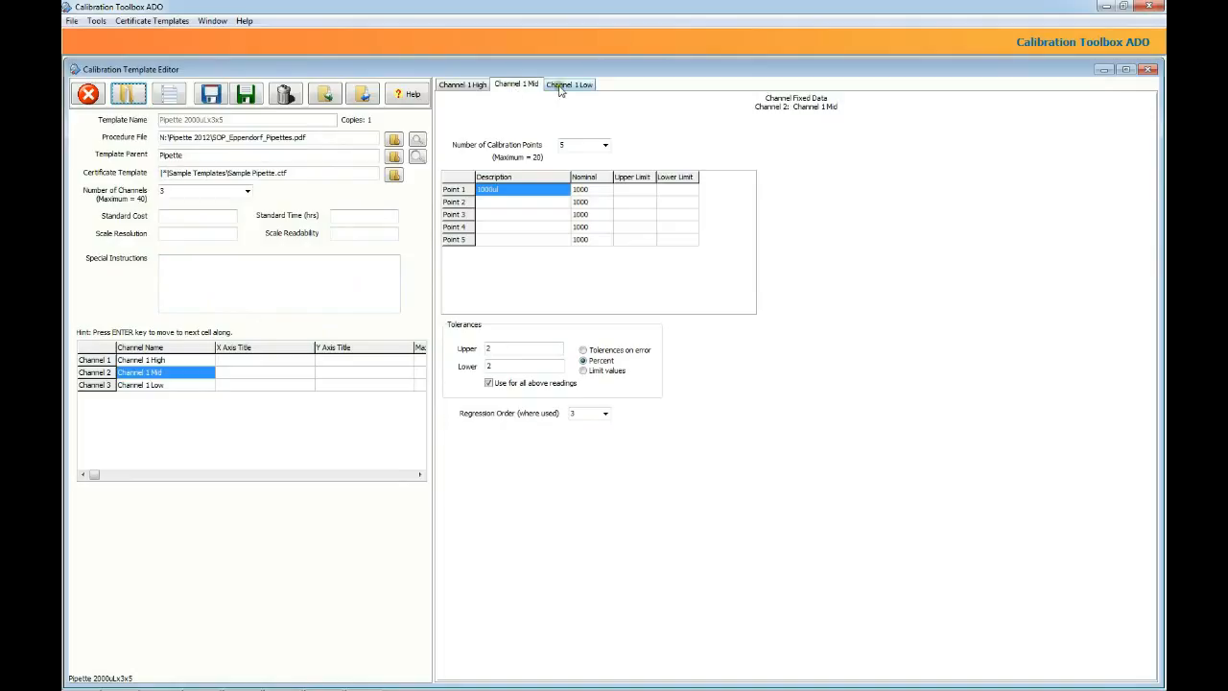
left_click(560, 85)
left_click(505, 89)
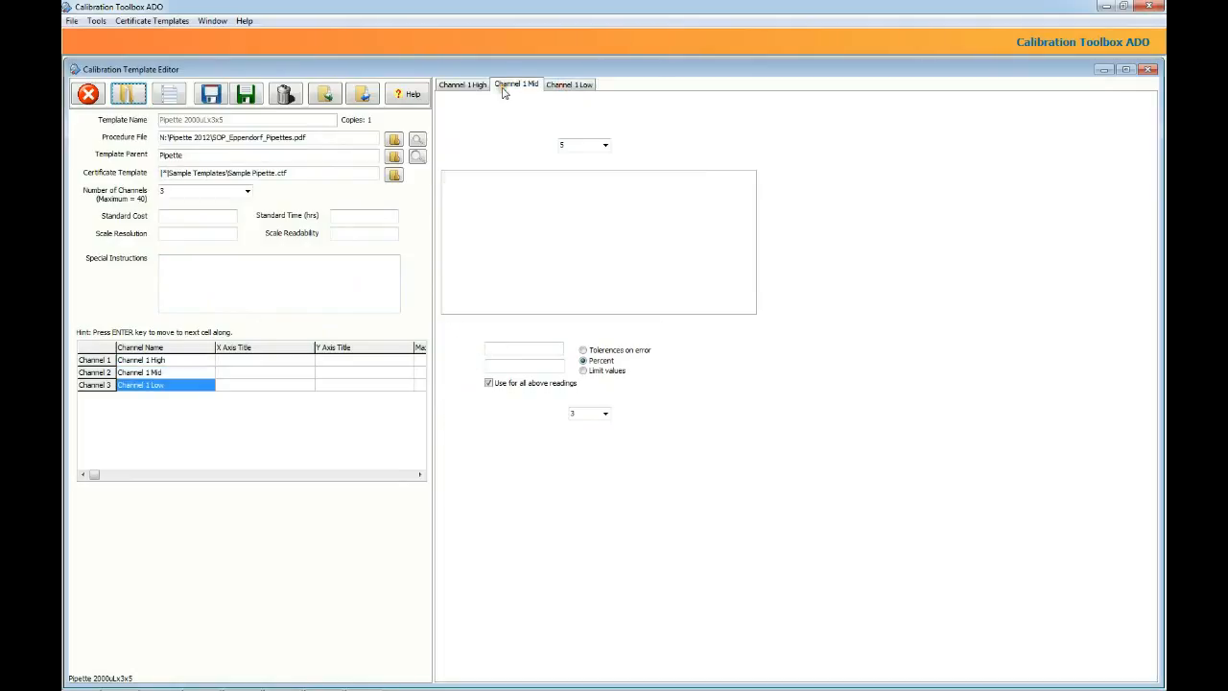
left_click(468, 88)
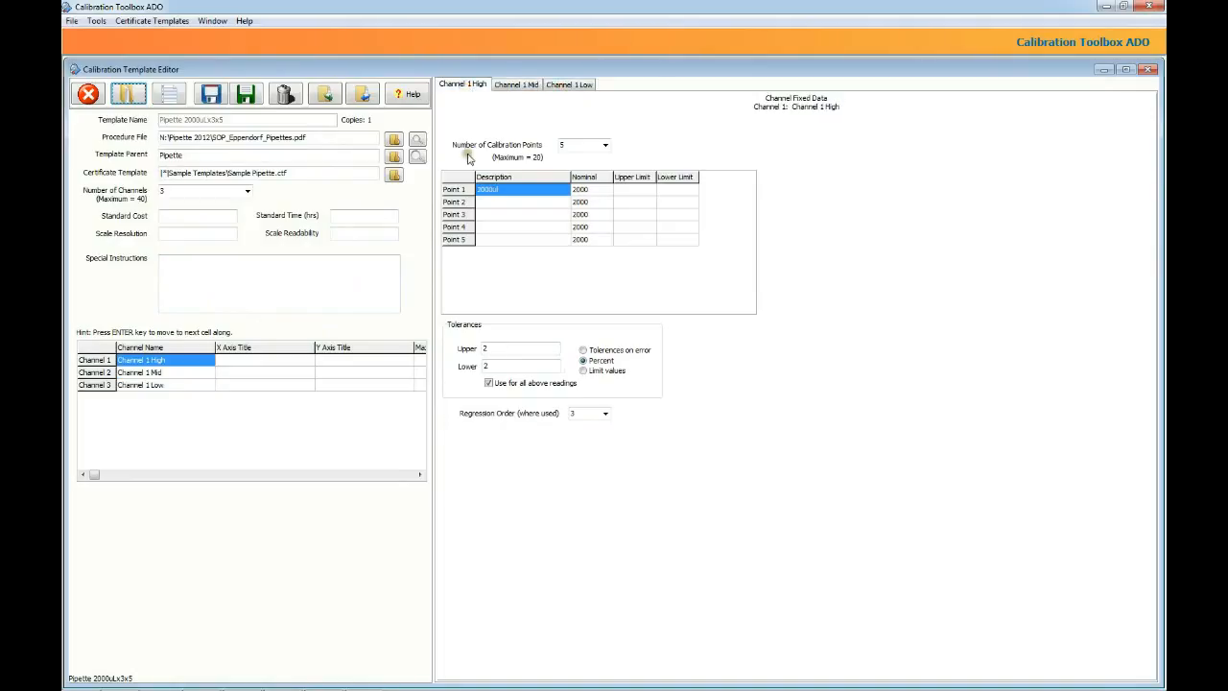
Examine the parts of the certificate template path assigned to the calibration template, and close the Calibration Template Editor.
left_click_drag(297, 173, 159, 174)
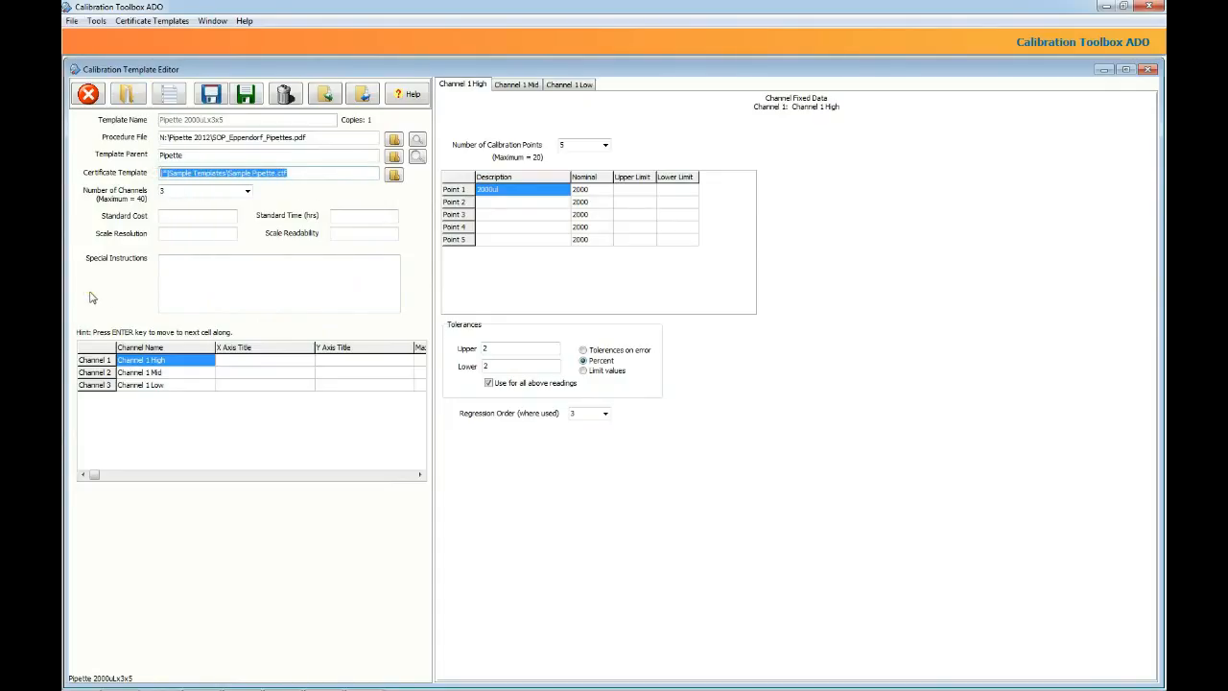
left_click(334, 173)
left_click_drag(170, 173, 144, 174)
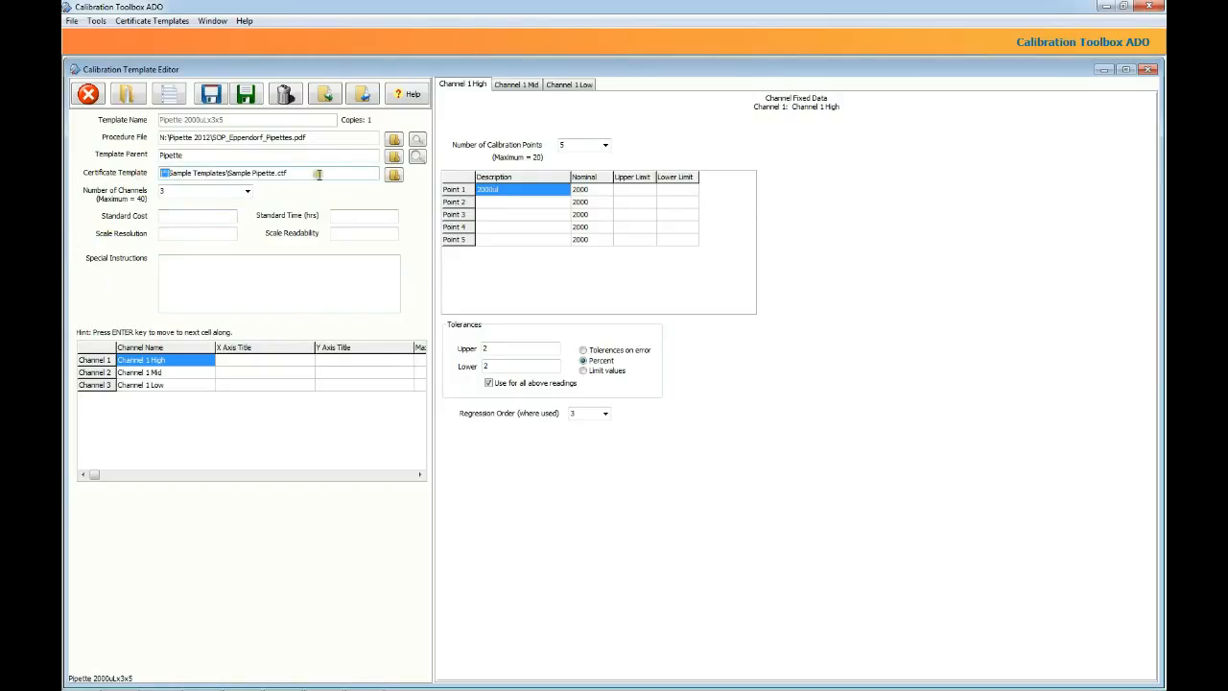
left_click_drag(319, 174, 167, 174)
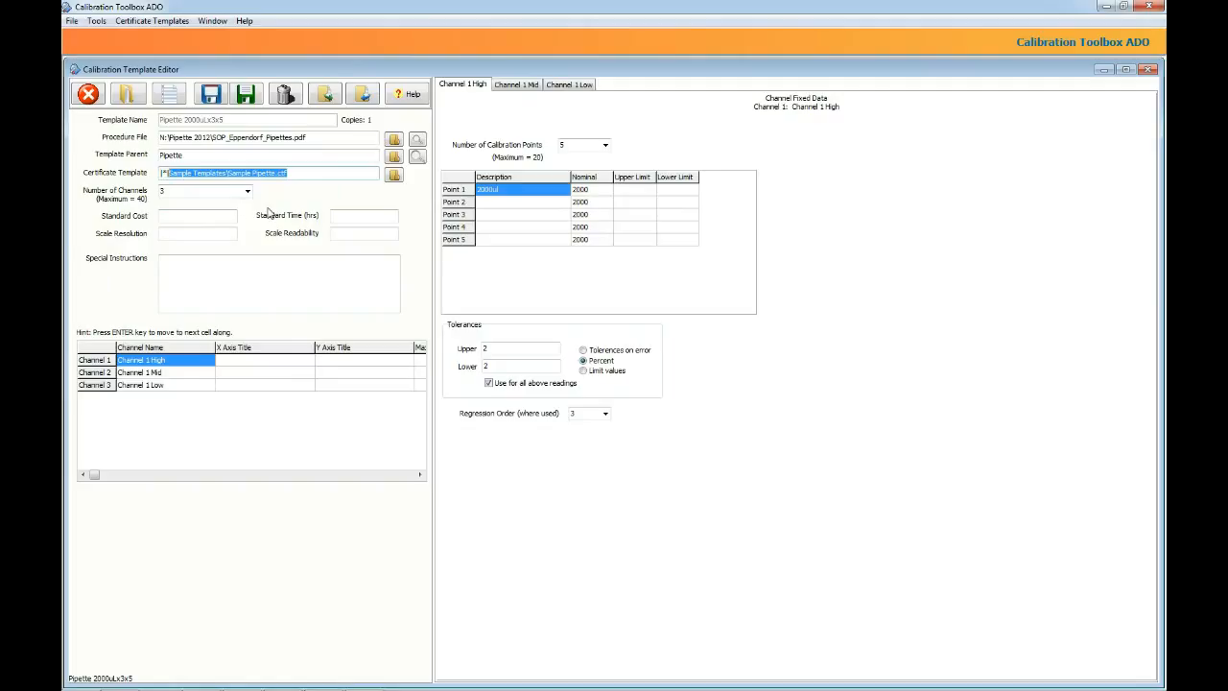
left_click(1148, 71)
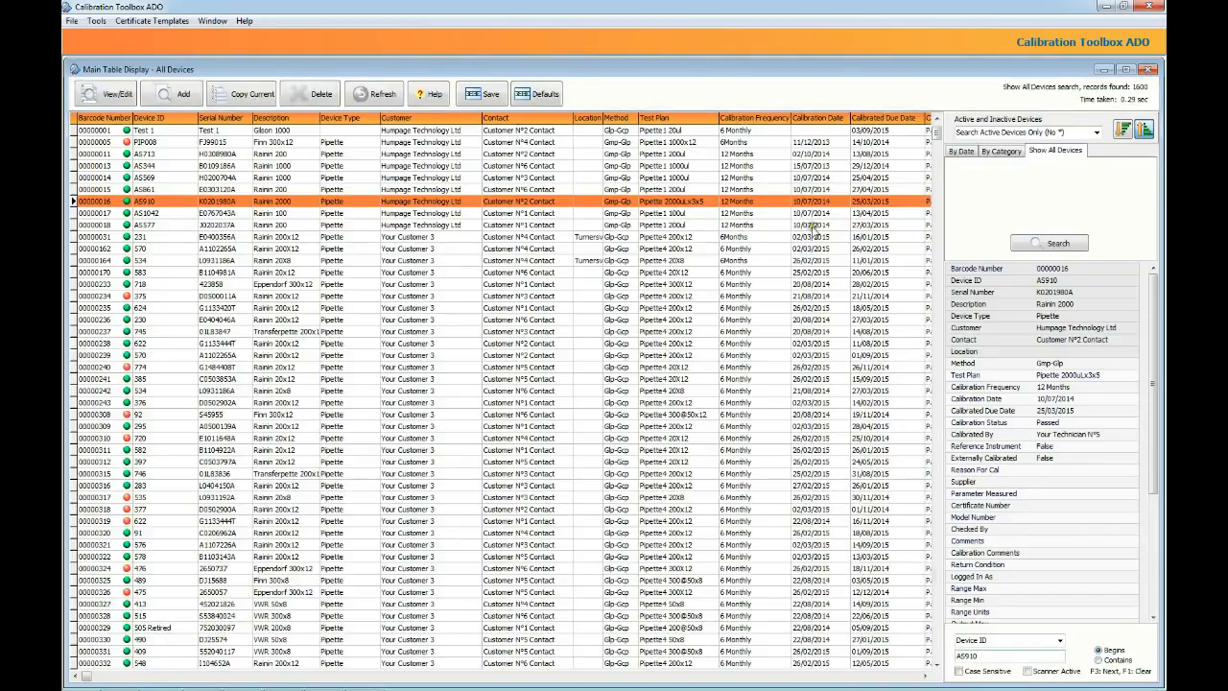
Open the recently used certificate template Sample Pipette.ctf and move the component palette clear of the certificate page.
left_click(178, 23)
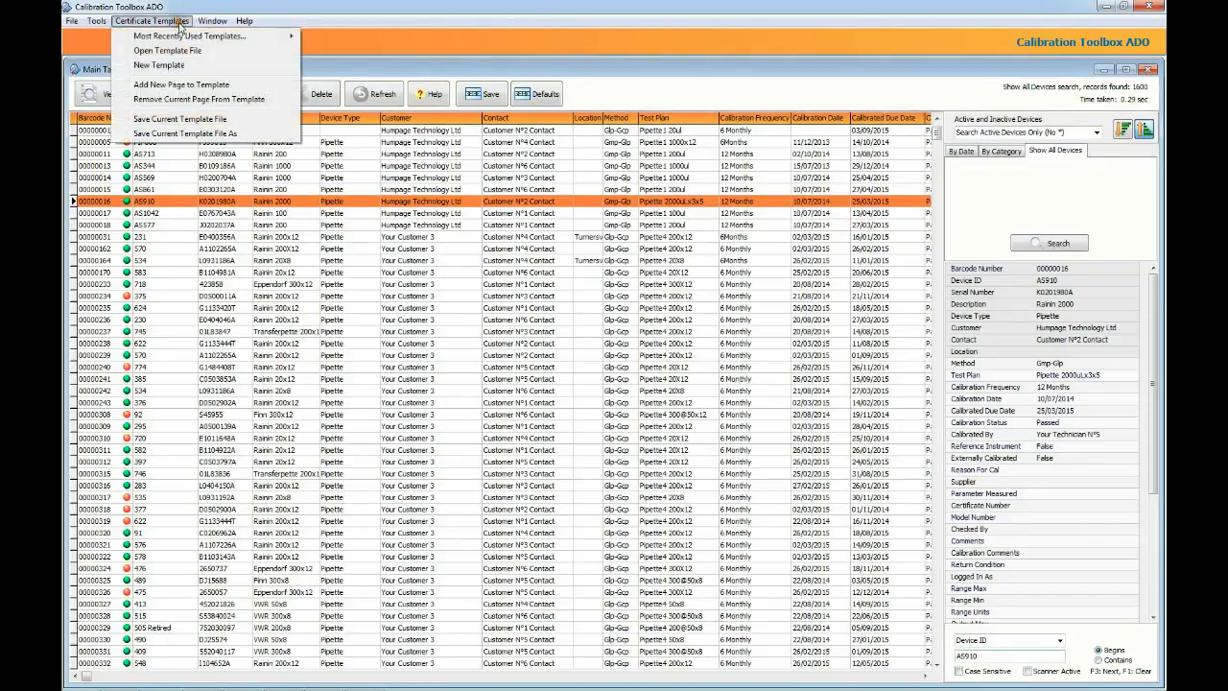
mouse_move(182, 36)
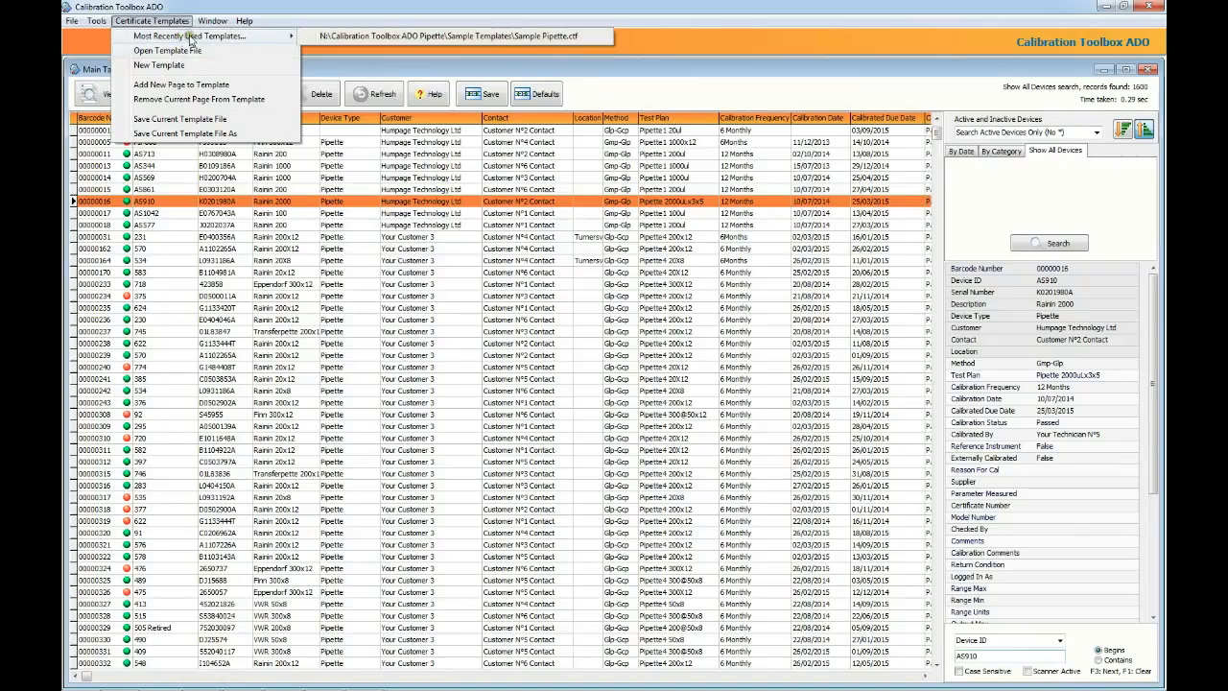
left_click(480, 36)
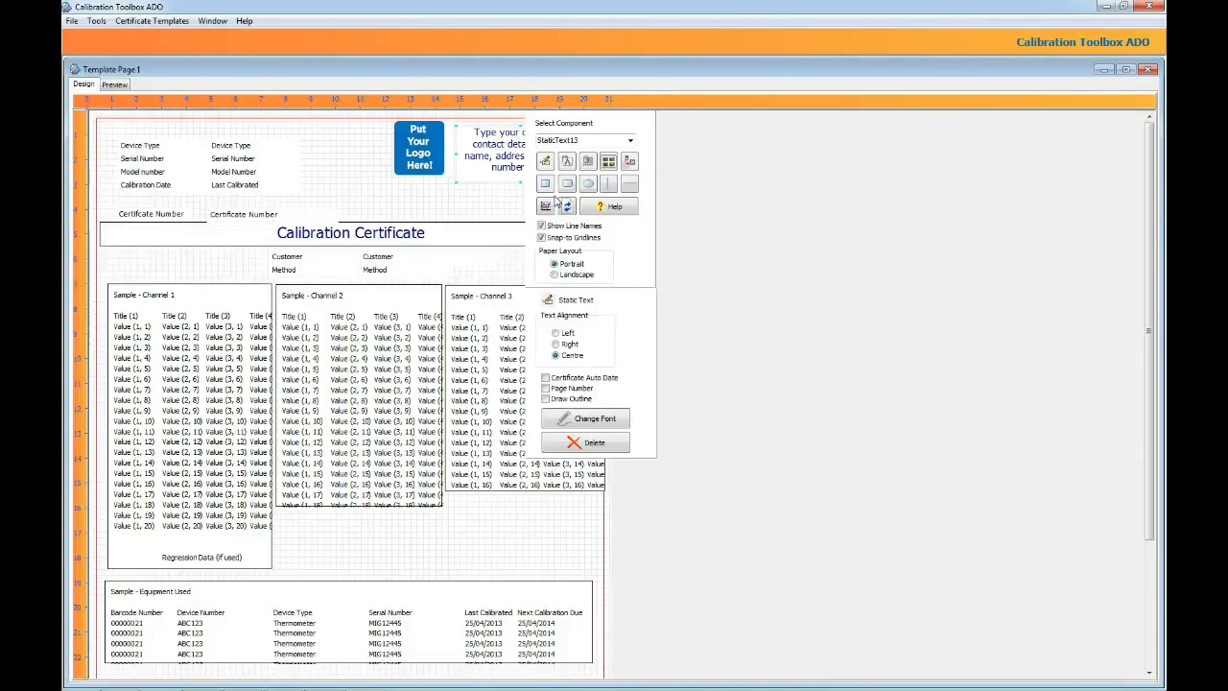
left_click_drag(625, 122, 762, 129)
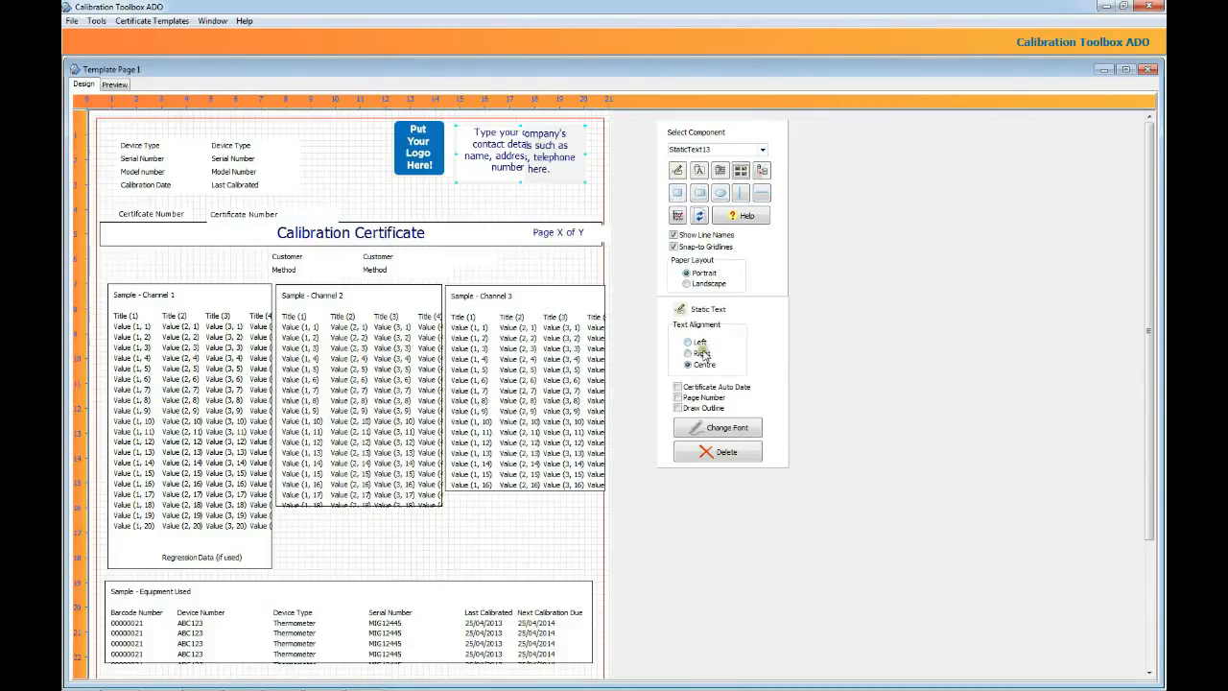
left_click_drag(748, 128, 782, 130)
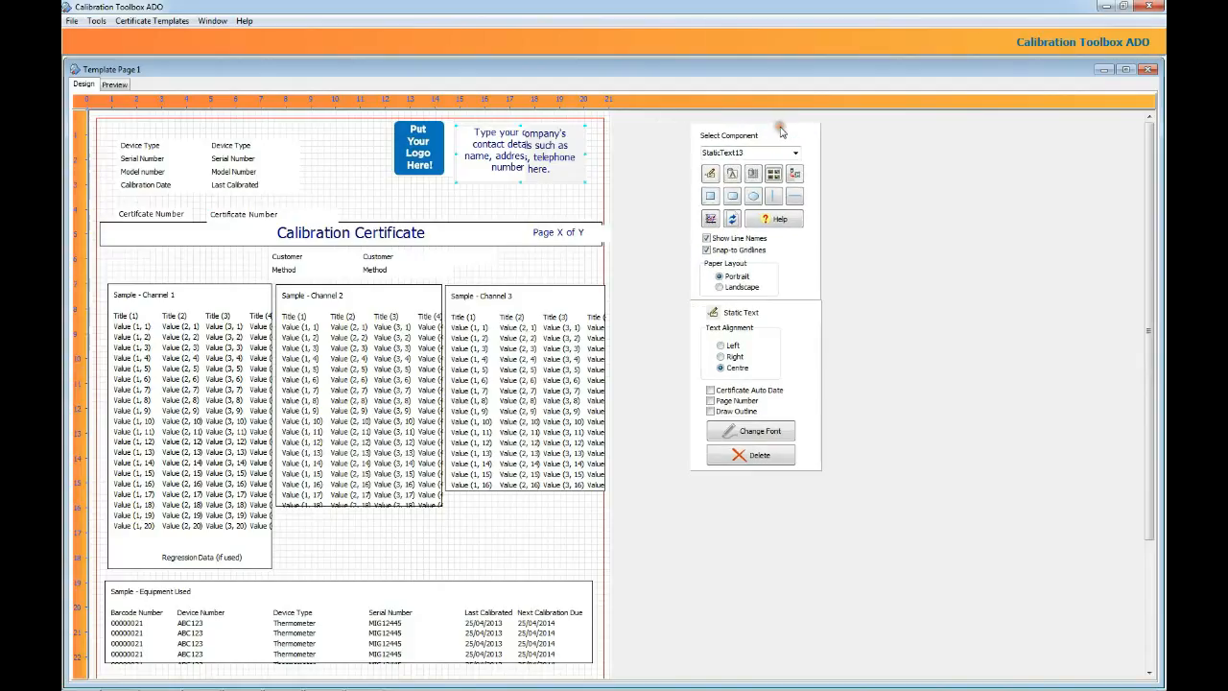
Inspect the component settings of the logo picture and the company contact details text in the certificate header.
left_click(420, 163)
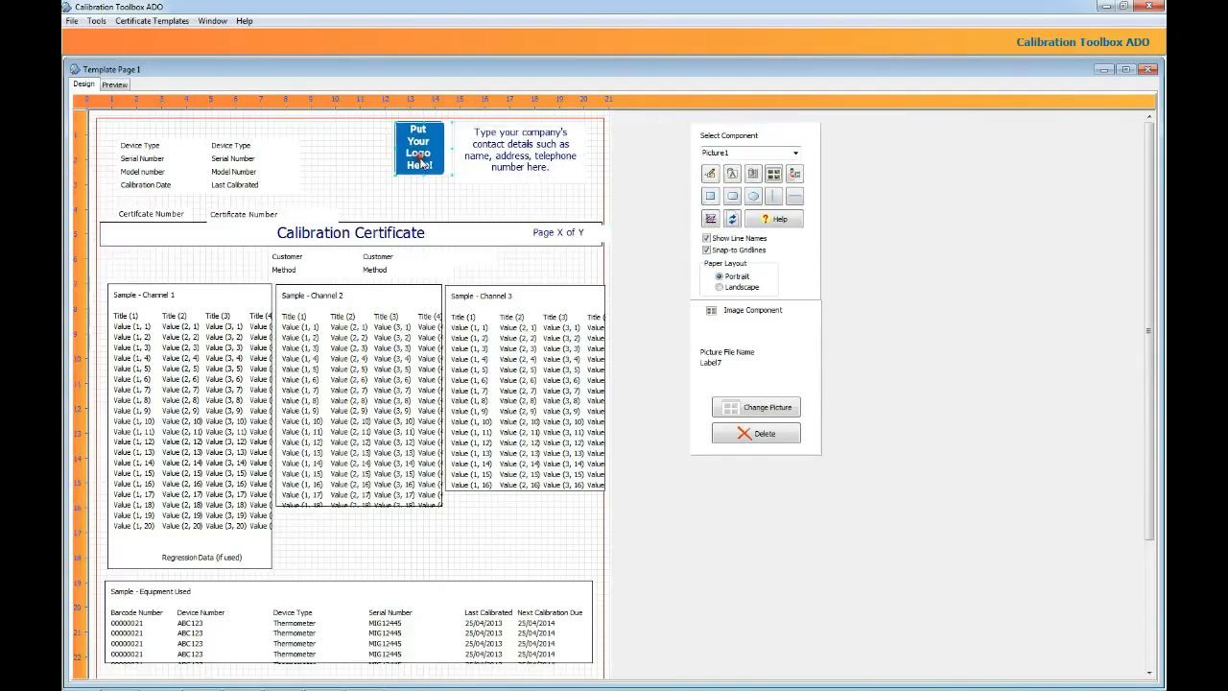
left_click(524, 171)
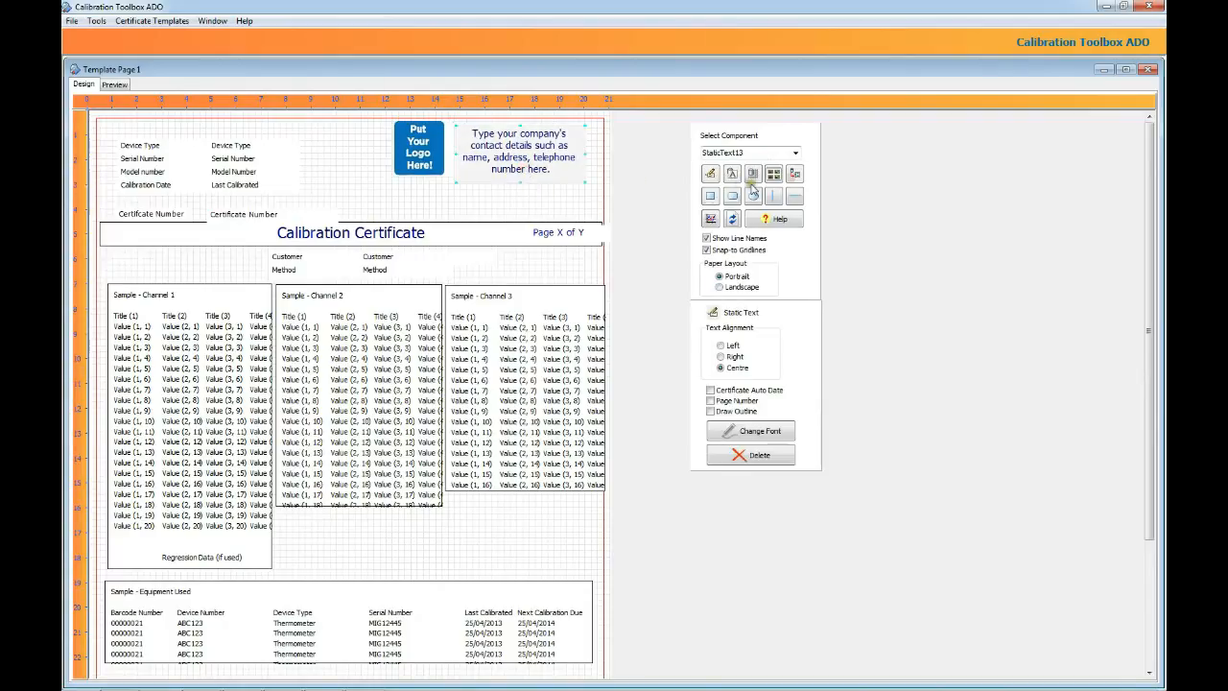
left_click(432, 169)
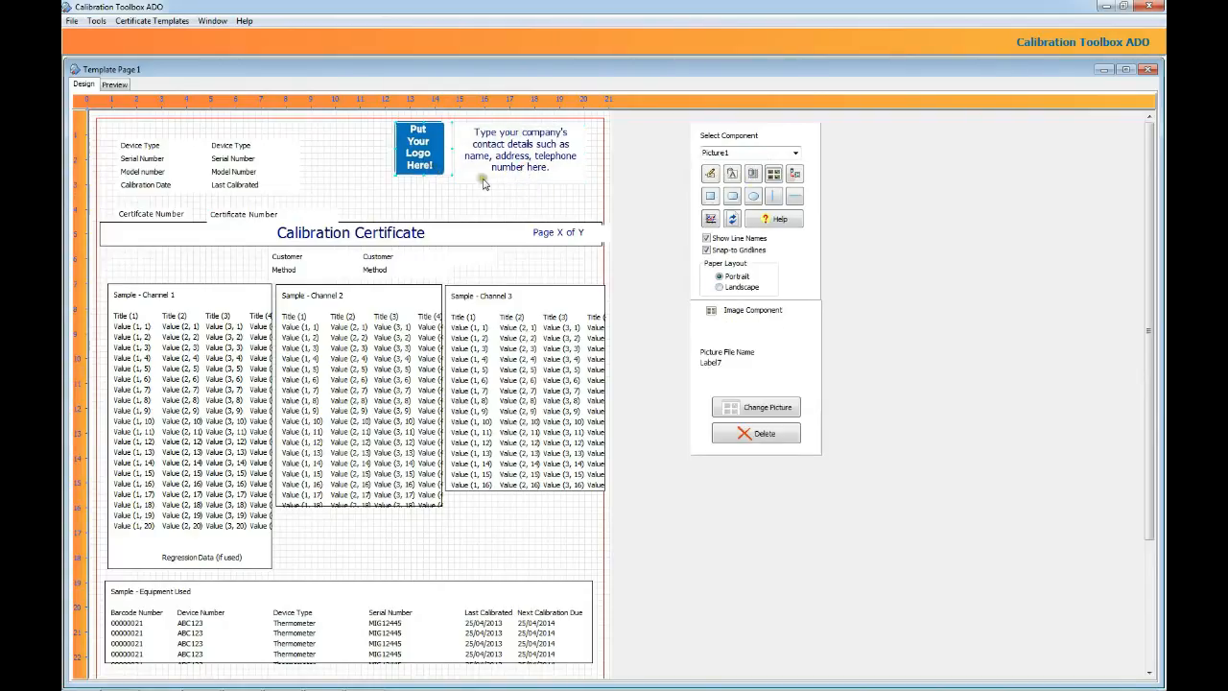
Inspect the static text labels for Device Type, Serial Number, Model number and Calibration Date.
left_click(144, 149)
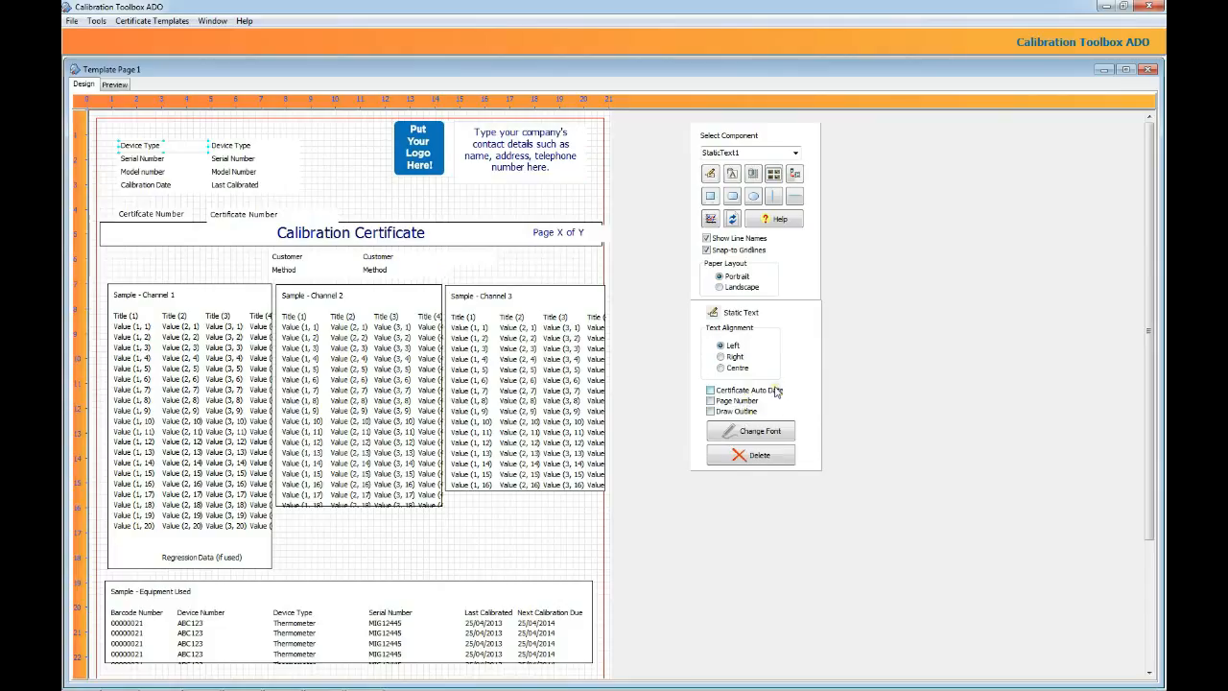
left_click(154, 160)
left_click(150, 172)
left_click(151, 184)
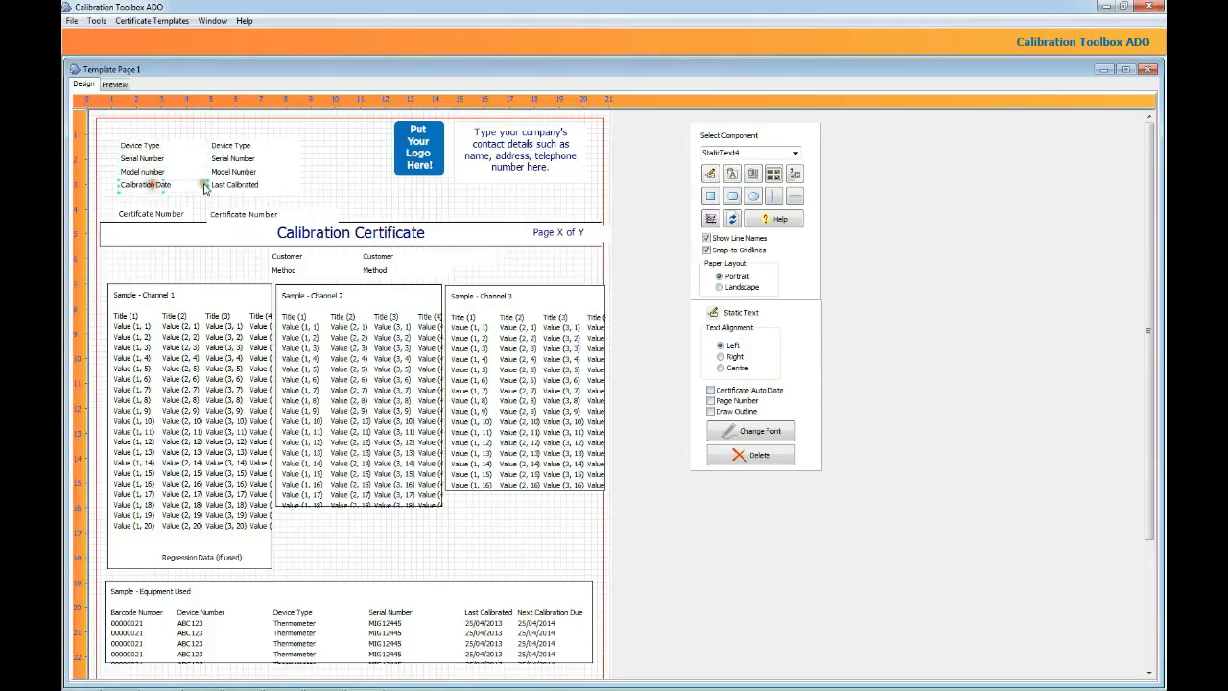
Examine the data links of the Device Type, Serial Number and Model Number fields, and the page number text's settings.
left_click(230, 146)
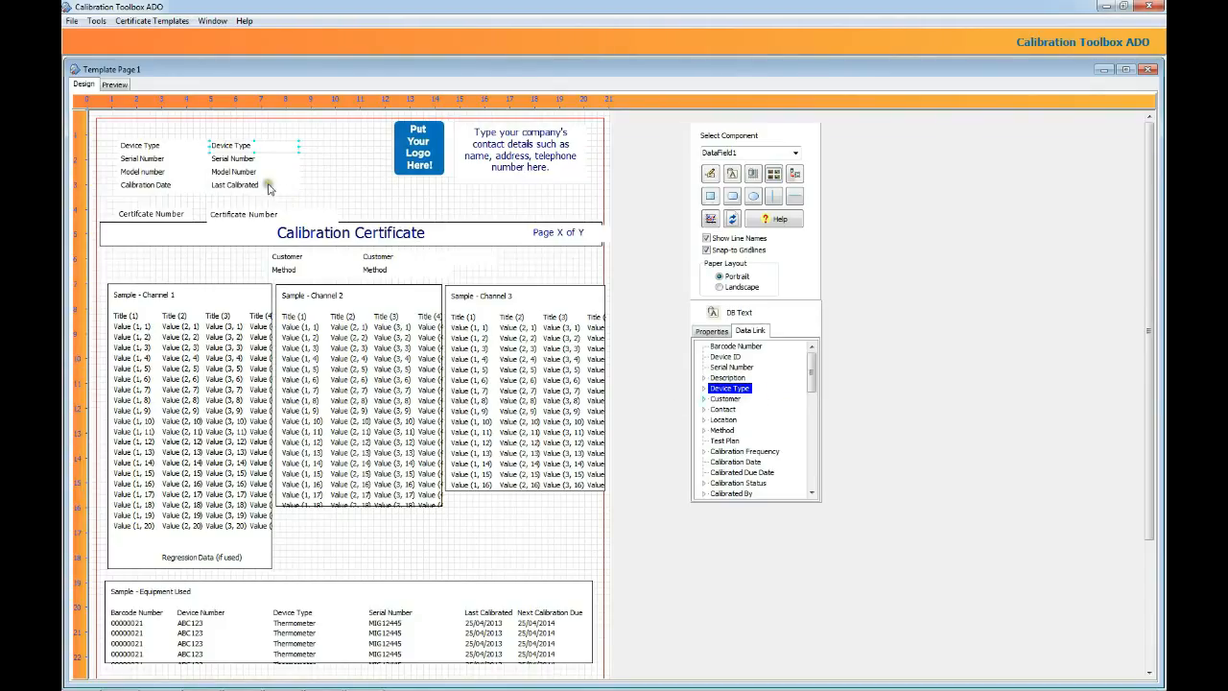
left_click(246, 163)
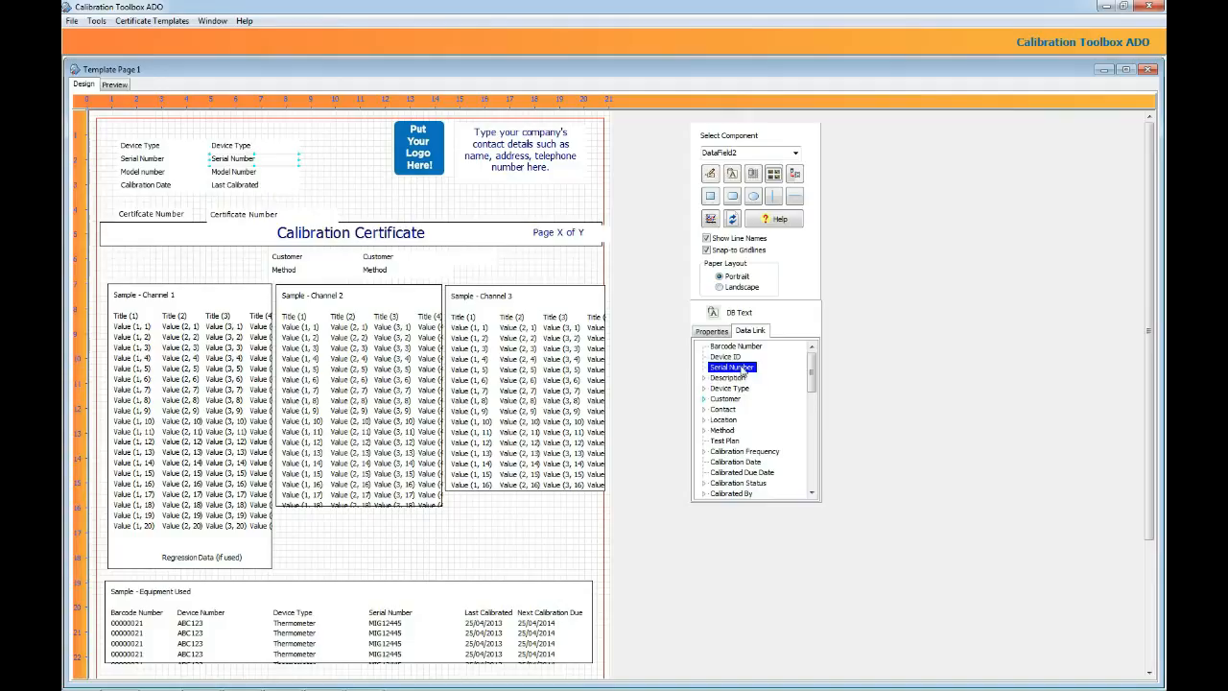
left_click(246, 175)
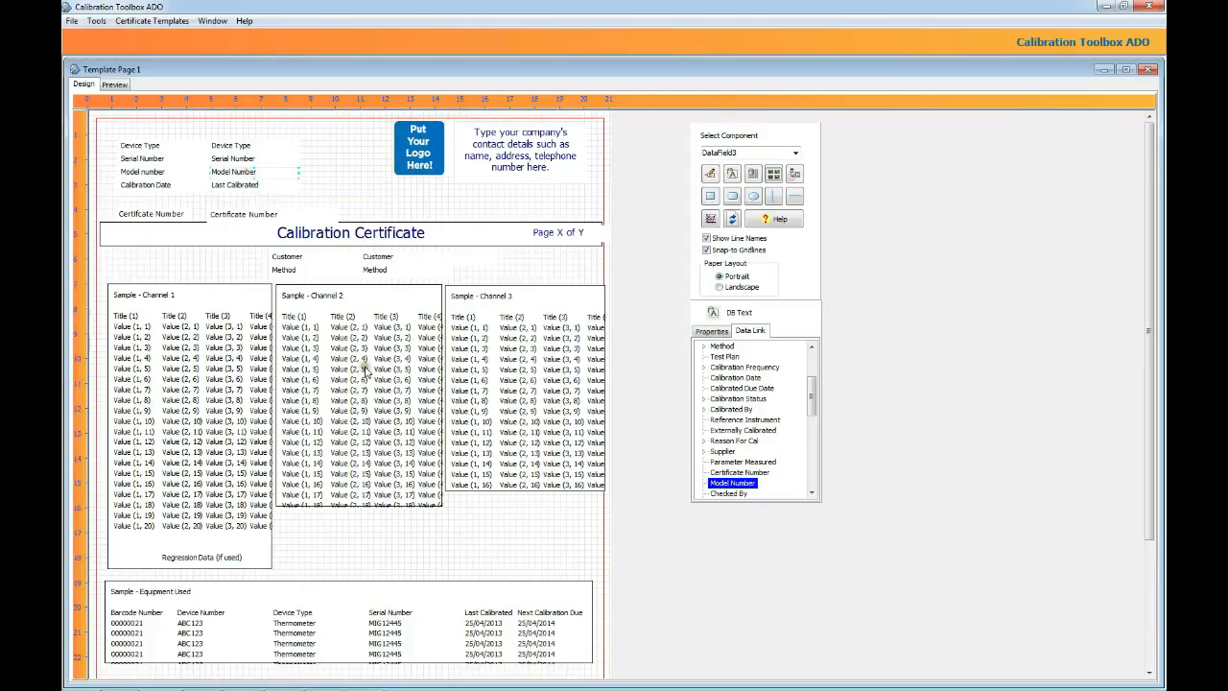
left_click(554, 239)
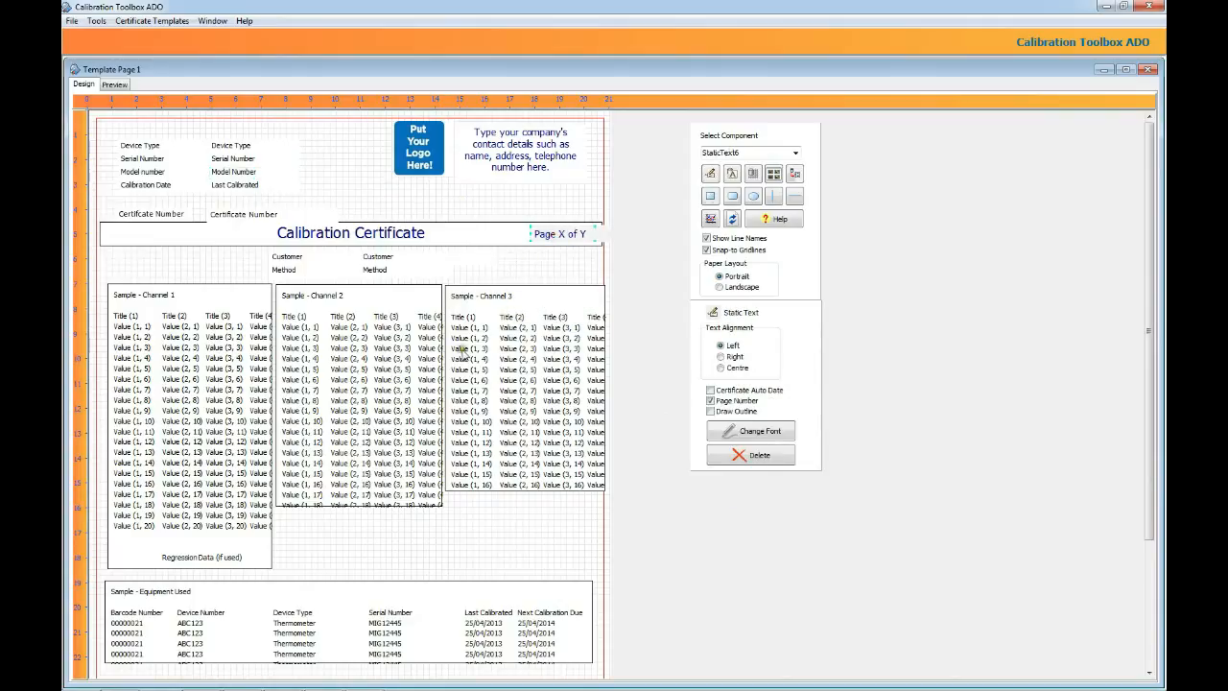
Inspect which data channel each of the three measurement tables on the certificate is linked to.
left_click(218, 401)
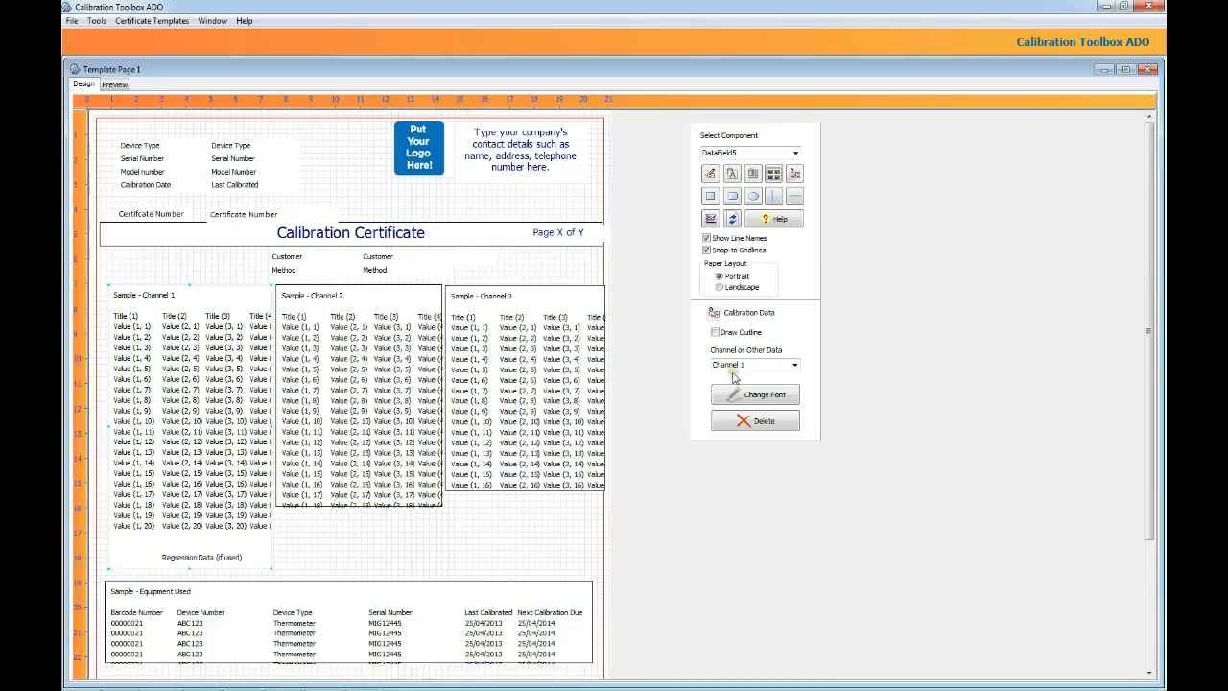
left_click(367, 429)
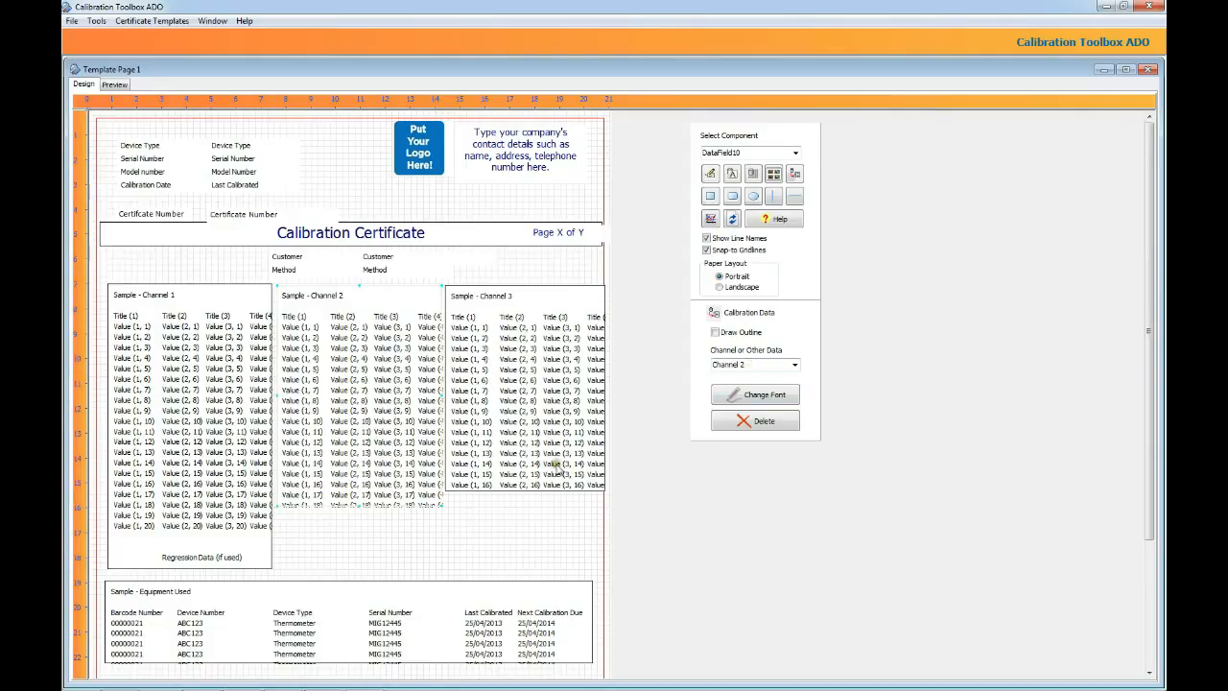
left_click(525, 422)
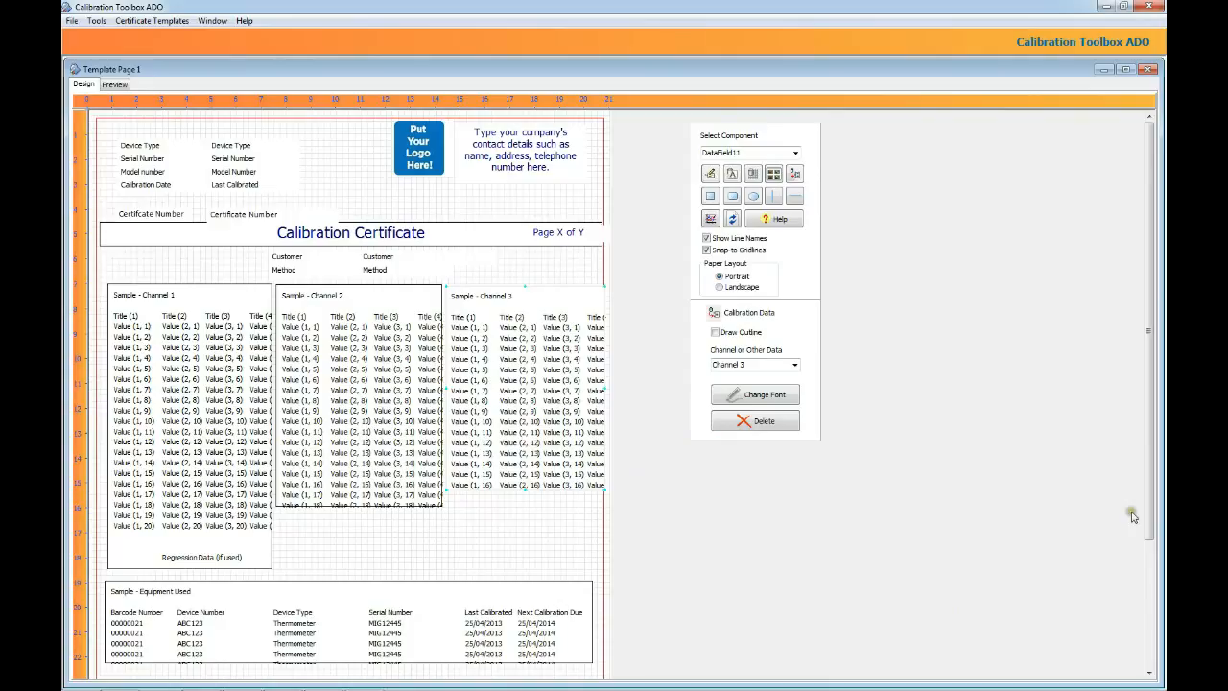
Inspect the equipment table's data link and choose Equipment Used as its data source.
left_click_drag(1146, 518, 1145, 560)
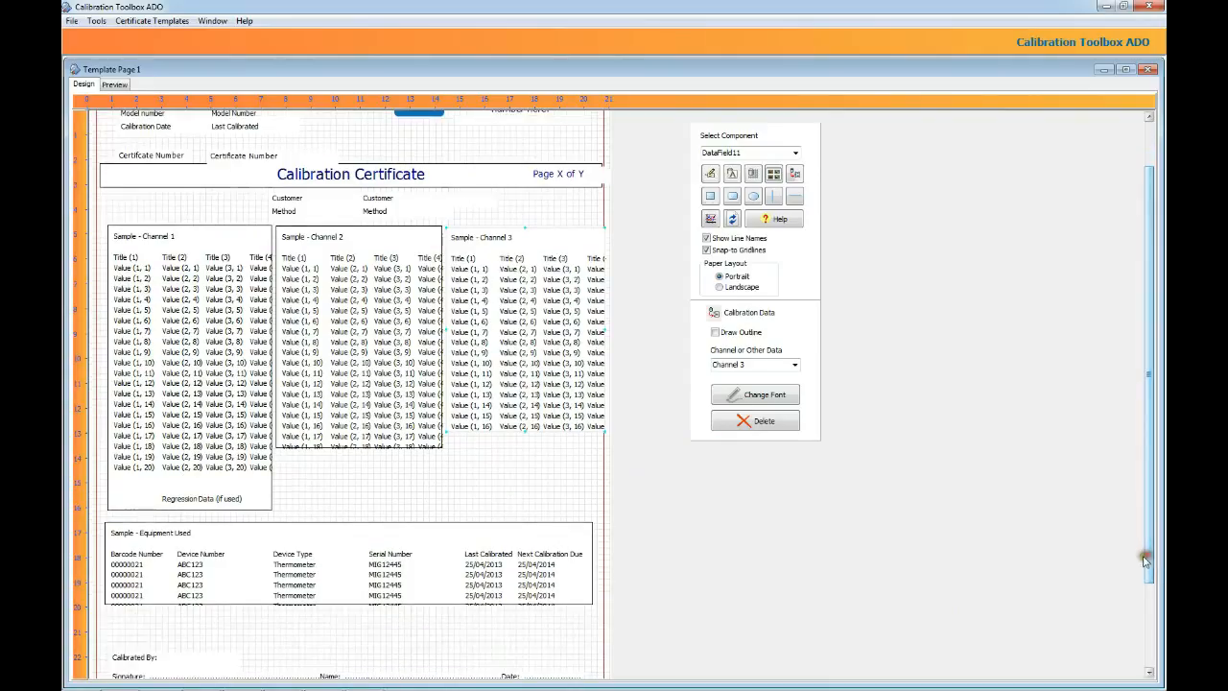
left_click(562, 554)
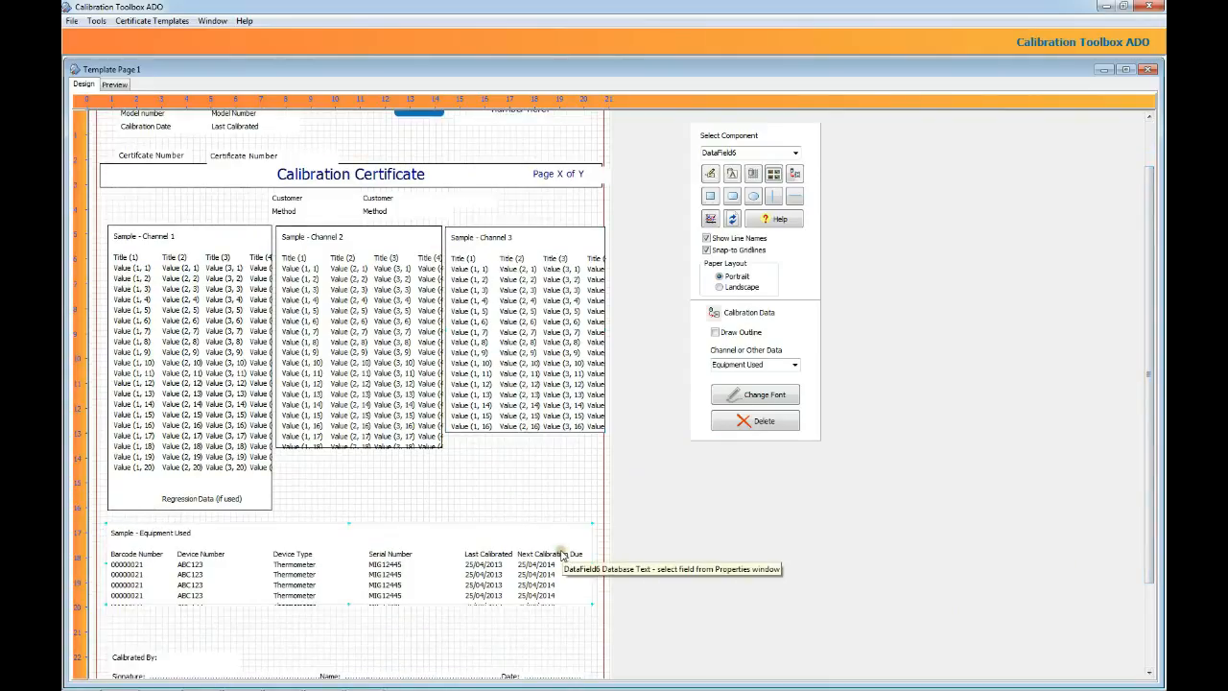
left_click(793, 369)
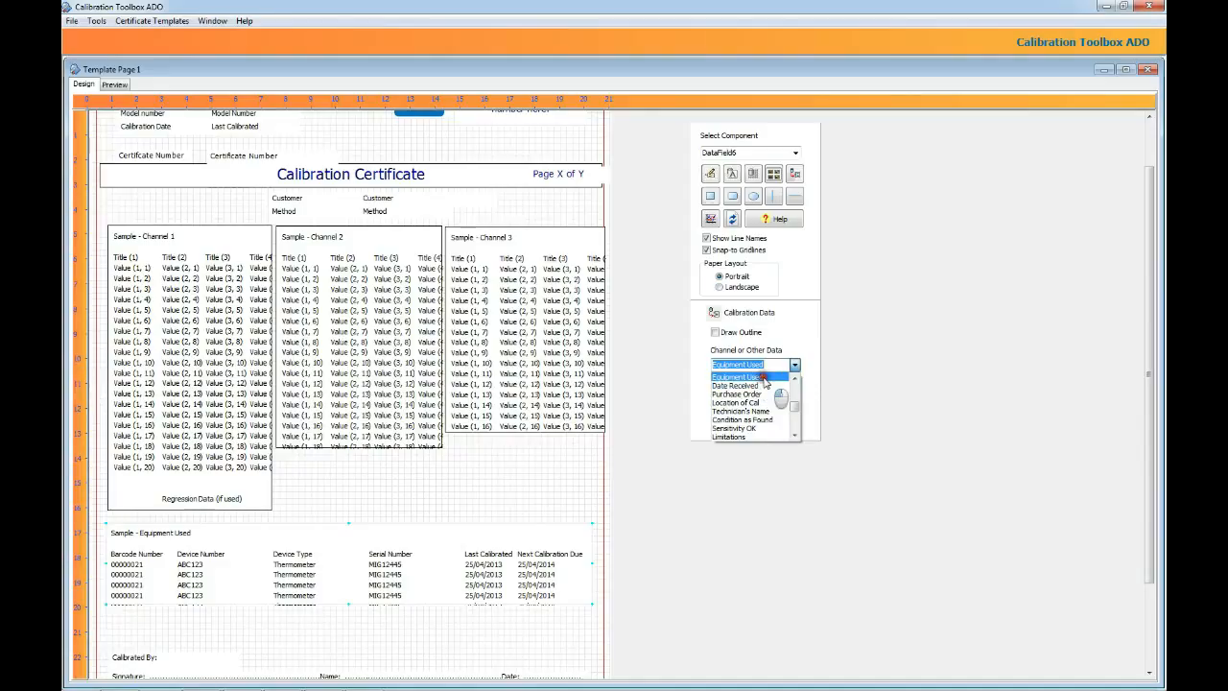
left_click(764, 377)
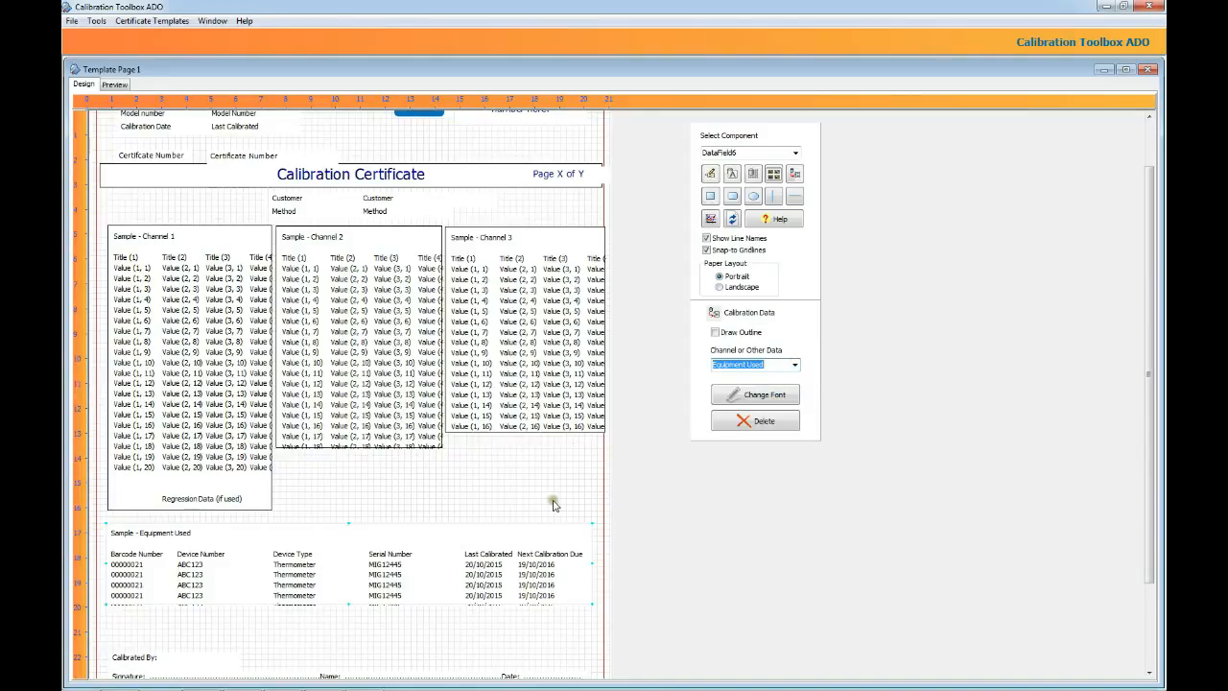
Inspect the static text settings of the disclaimer paragraph at the foot of the certificate.
left_click_drag(1151, 544, 1150, 626)
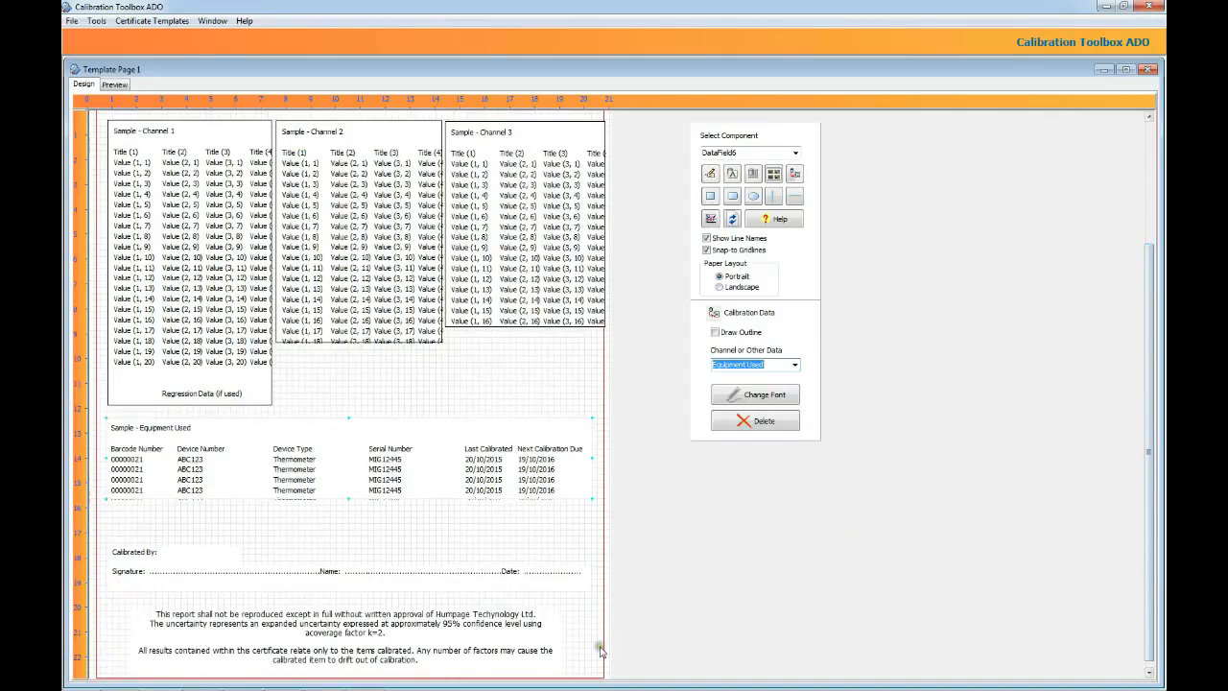
left_click(484, 633)
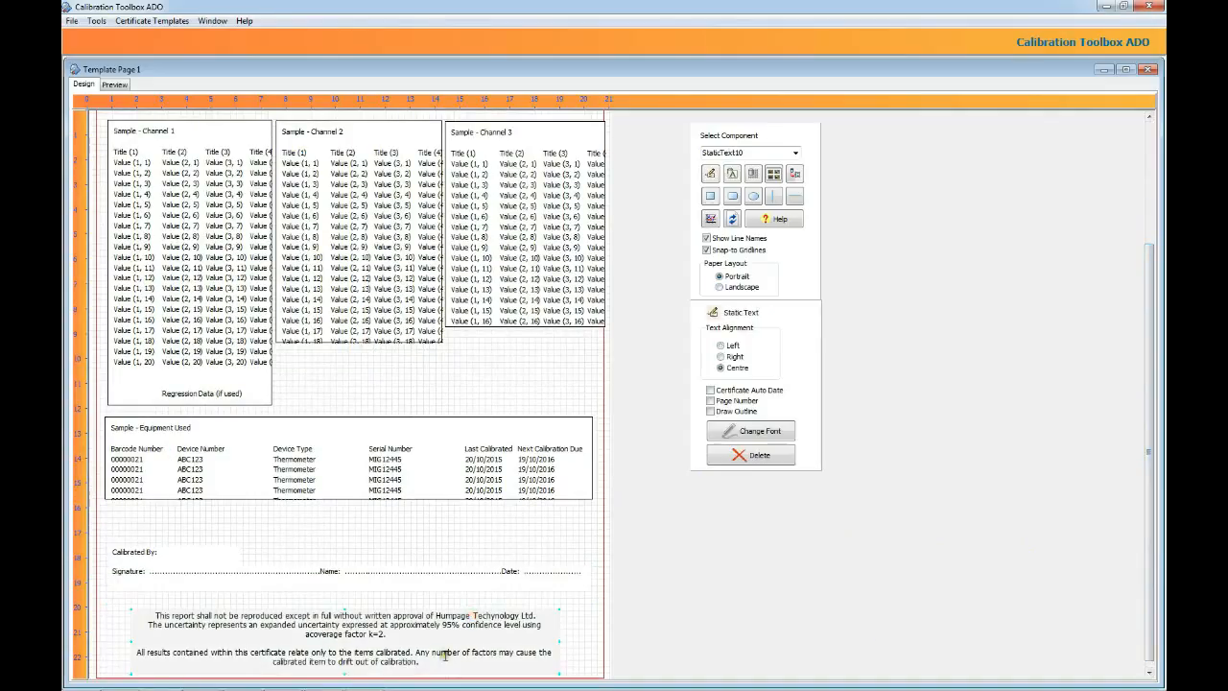
left_click_drag(1151, 458, 1154, 331)
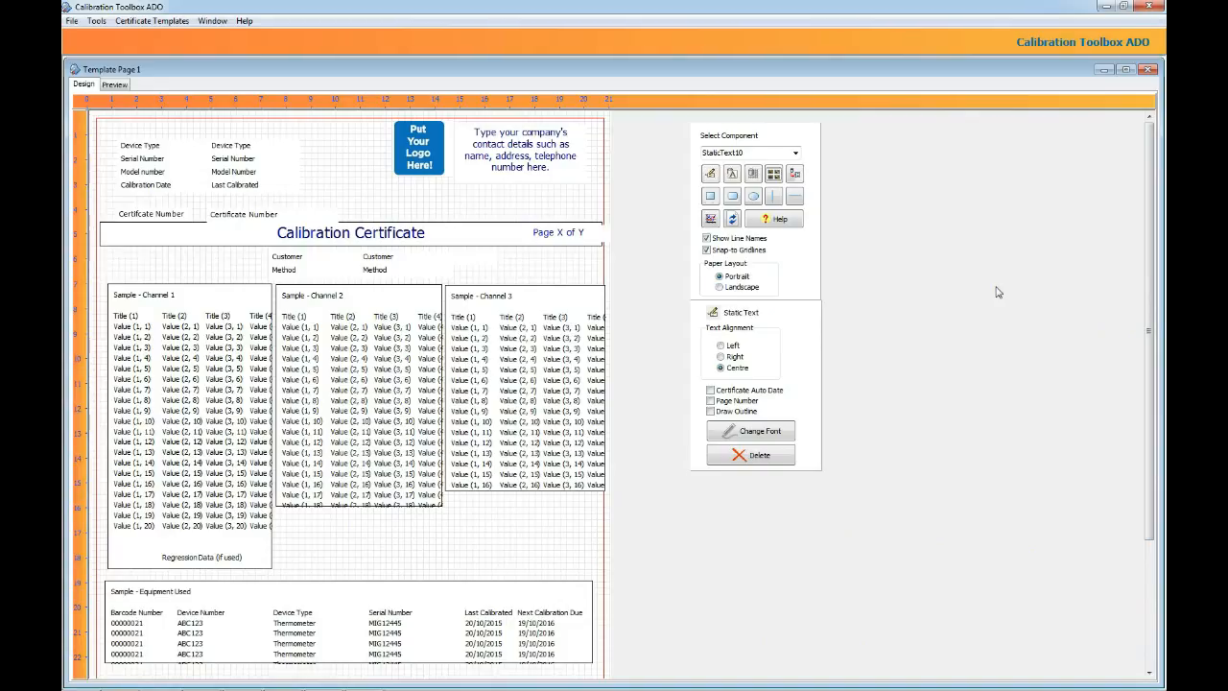
Preview the certificate page, return to its design view and close the template.
left_click(117, 85)
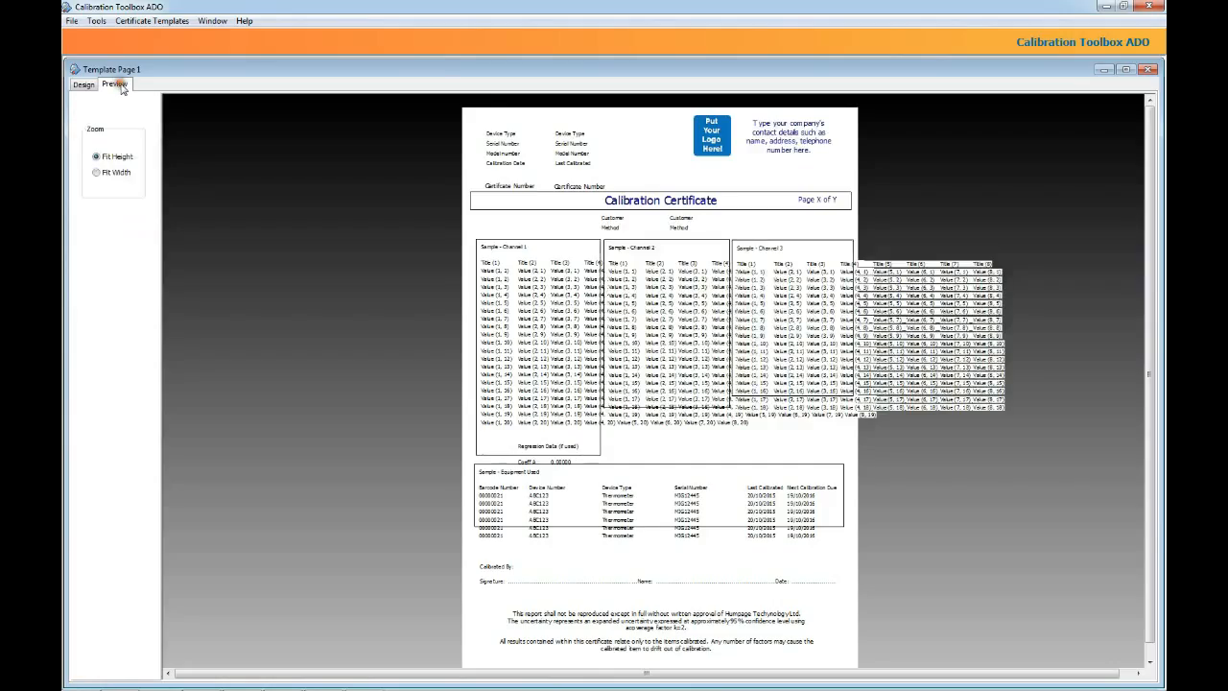
left_click(83, 84)
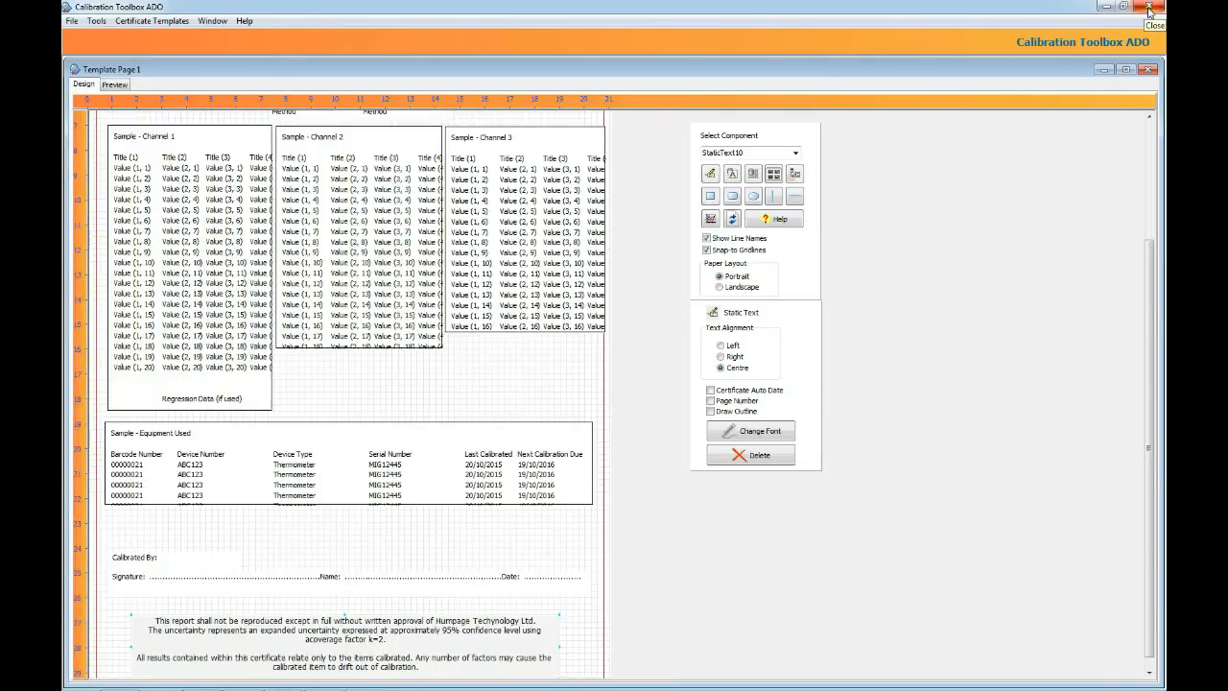
left_click(1147, 70)
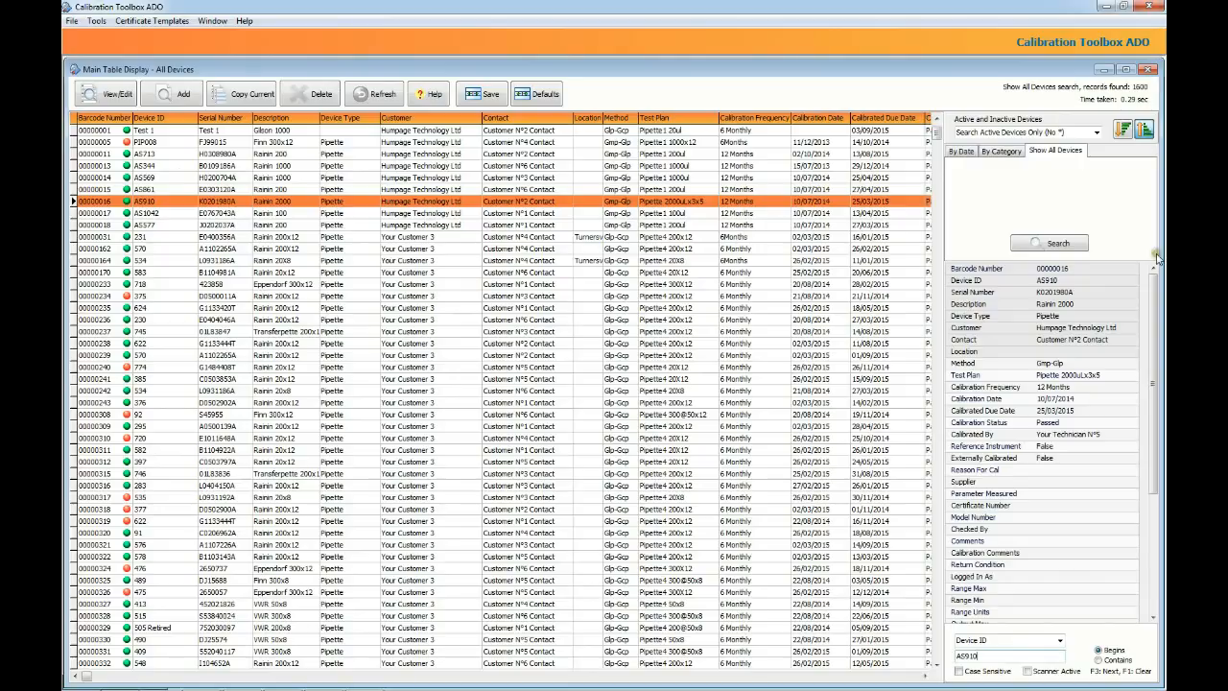
Open the site technician file oct11.mdb from the Video Presentation folder.
left_click(72, 21)
mouse_move(94, 21)
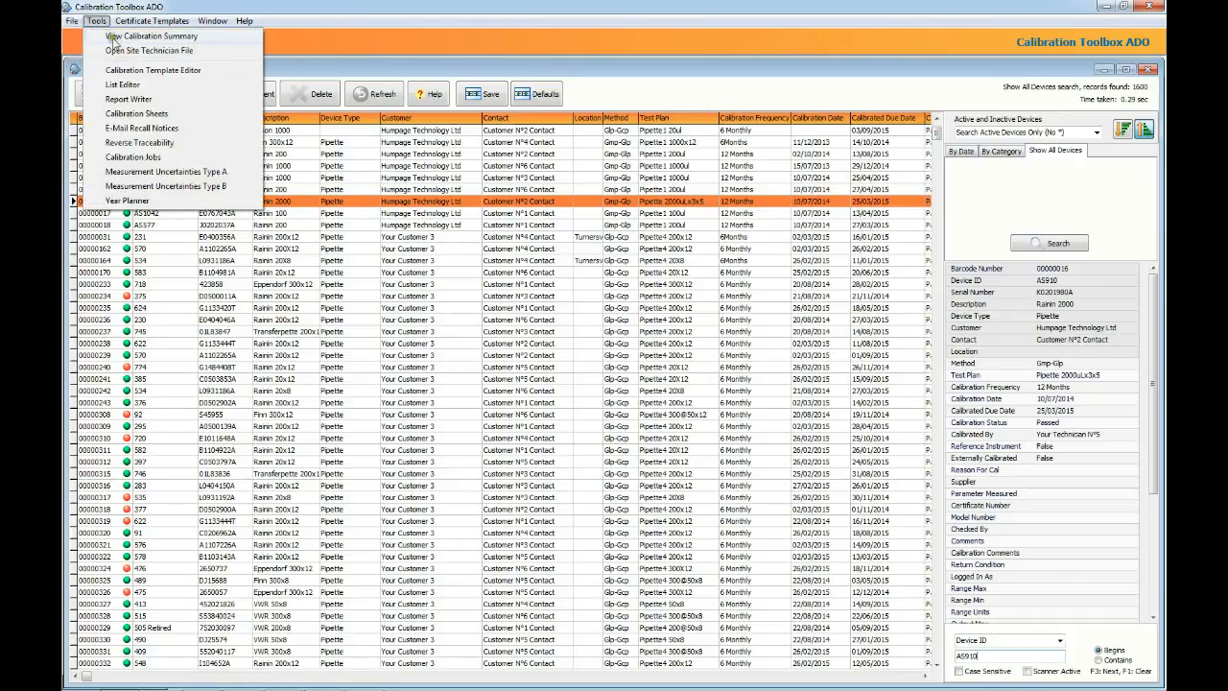
left_click(186, 54)
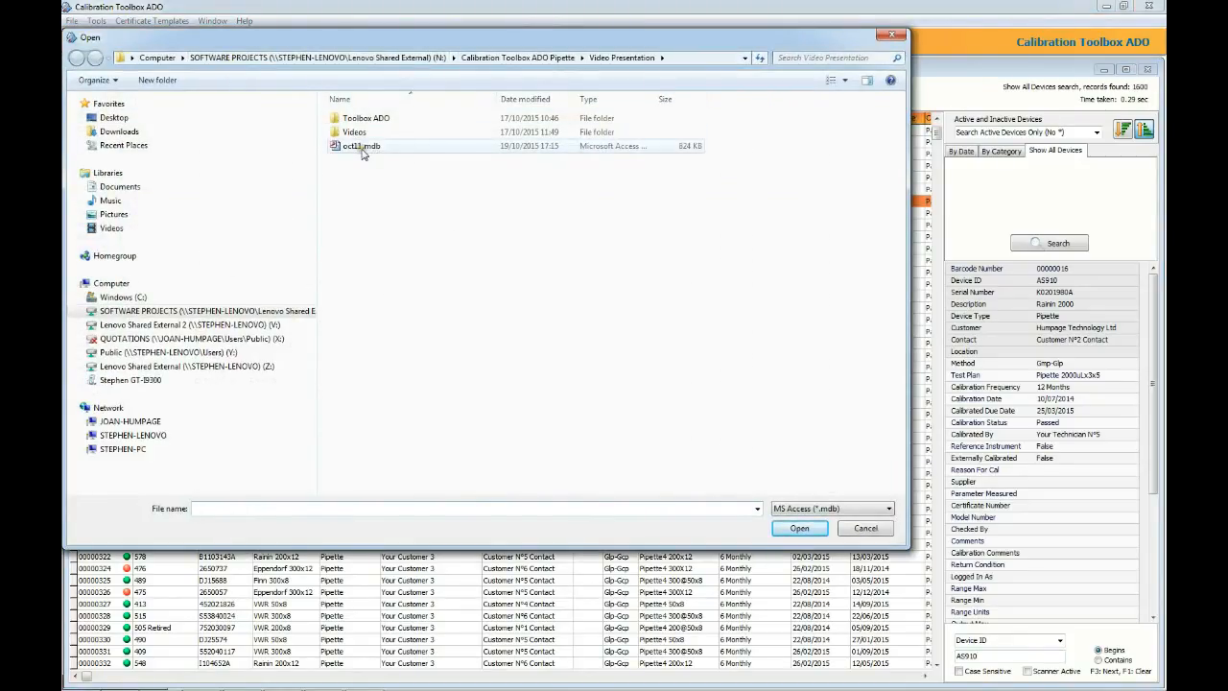
left_click(362, 151)
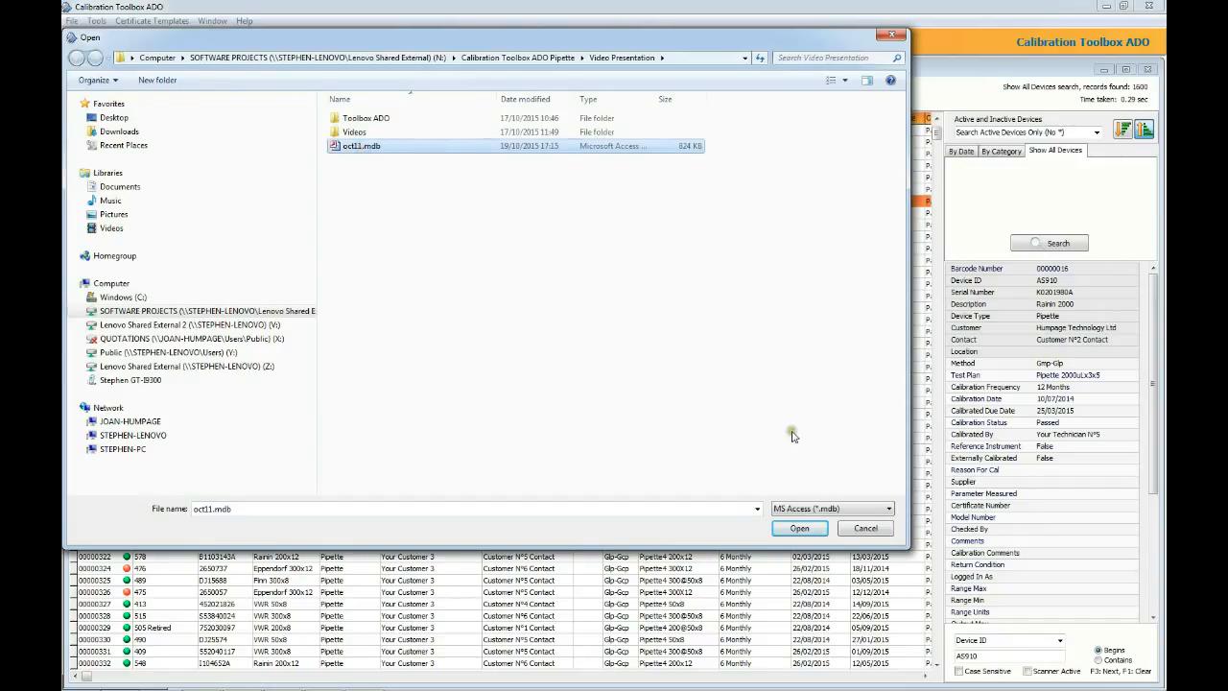
left_click(799, 525)
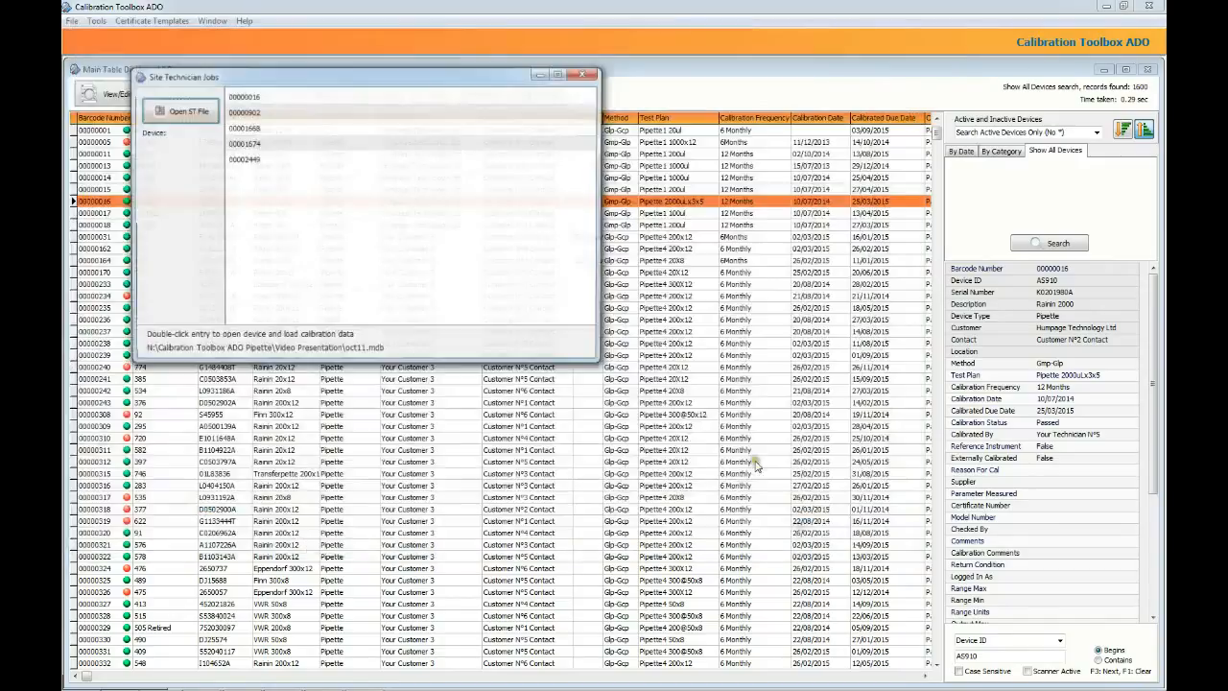
Load the site technician calibration data for device 00000016 from the job list and implement the Equipment Used updates.
left_click(274, 159)
left_click(271, 145)
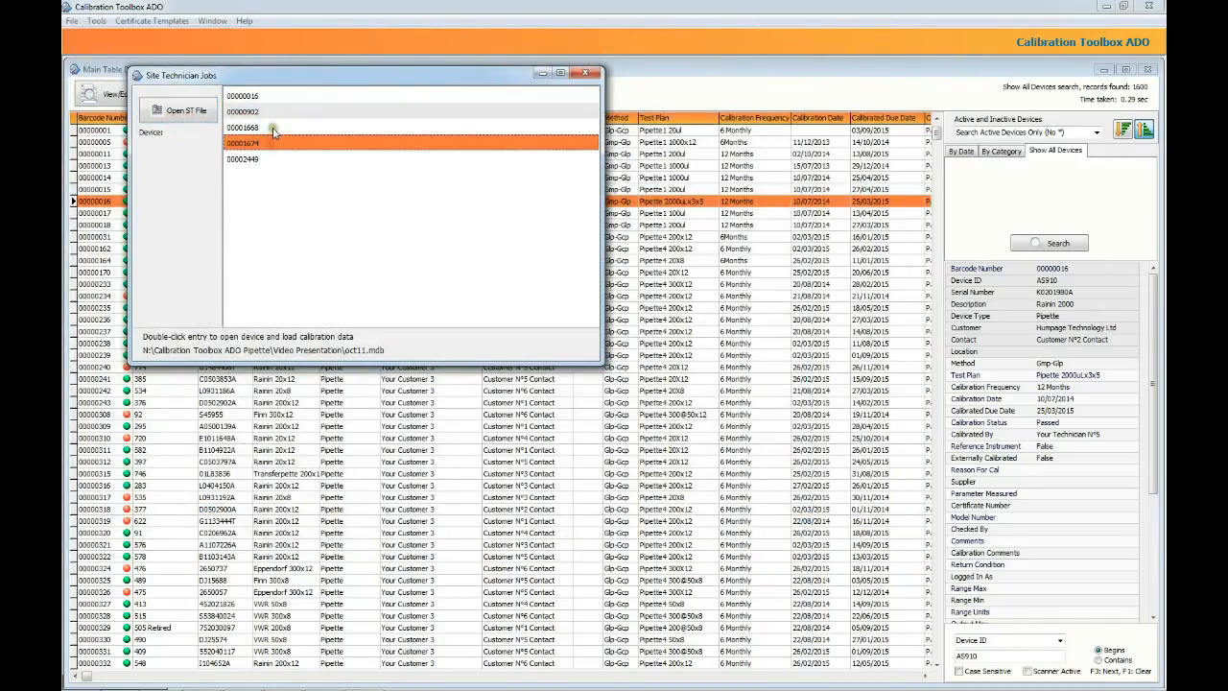
left_click(274, 129)
left_click(276, 112)
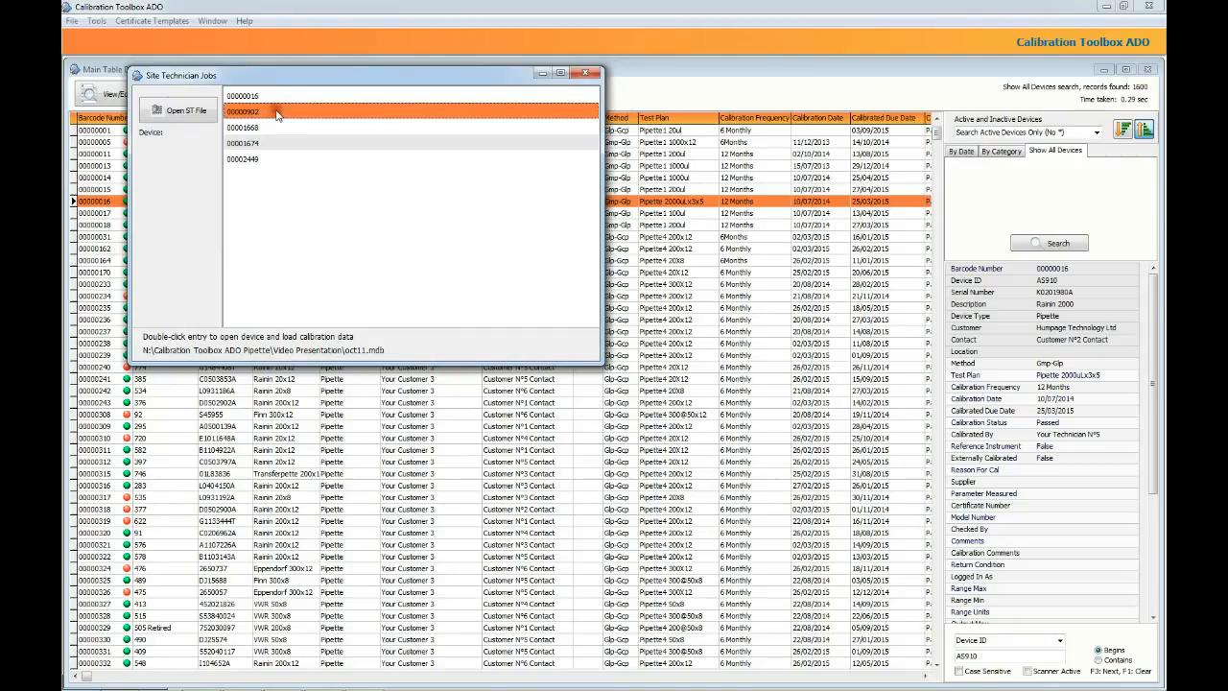
left_click(284, 97)
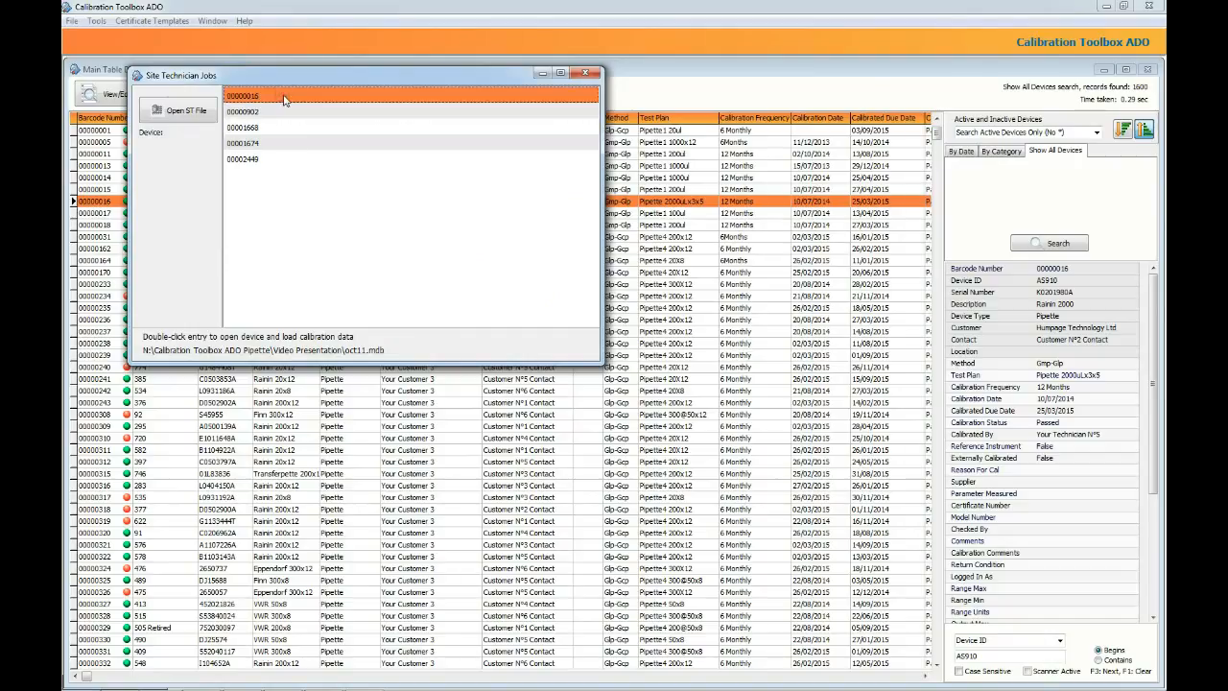
double_click(284, 98)
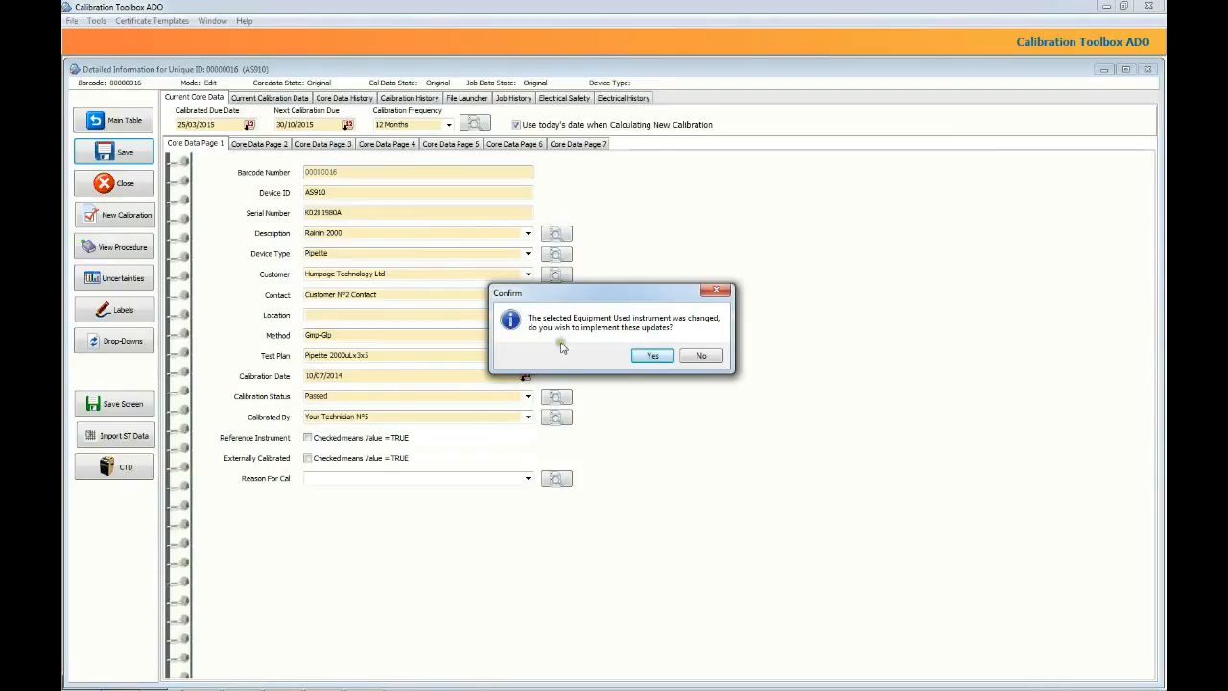
left_click(655, 357)
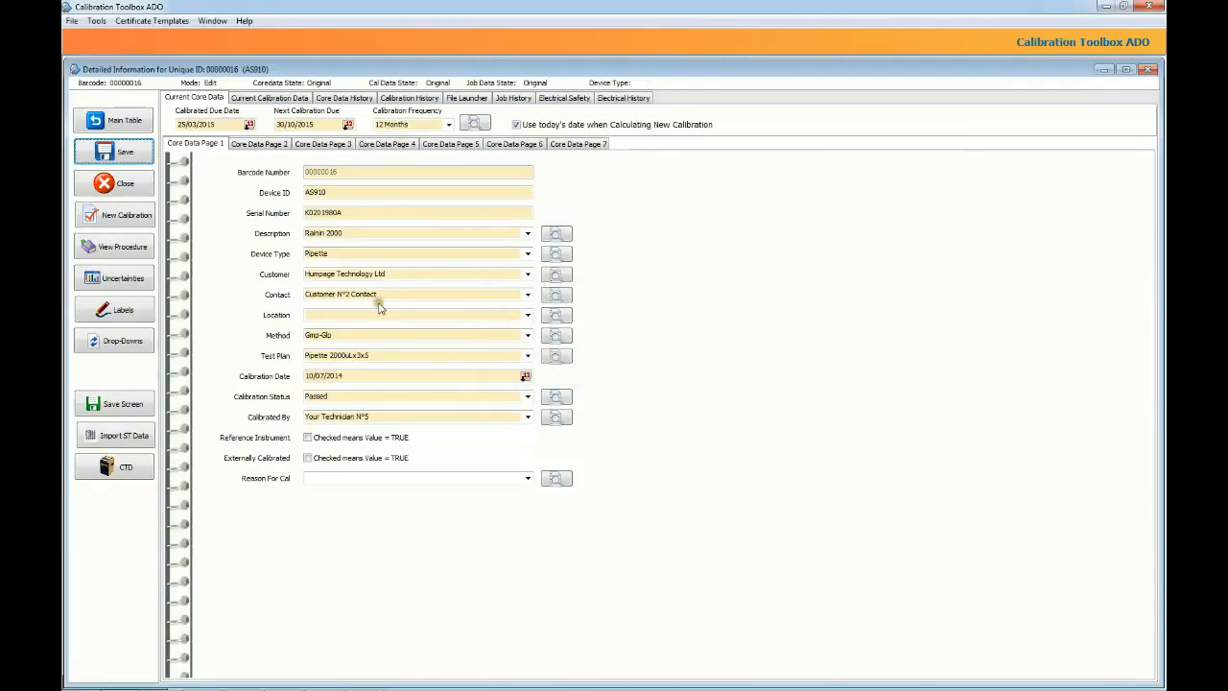
Review the imported calibration measurements for Channel 1 High, Channel 1 Mid and Channel 1 Low.
left_click(295, 100)
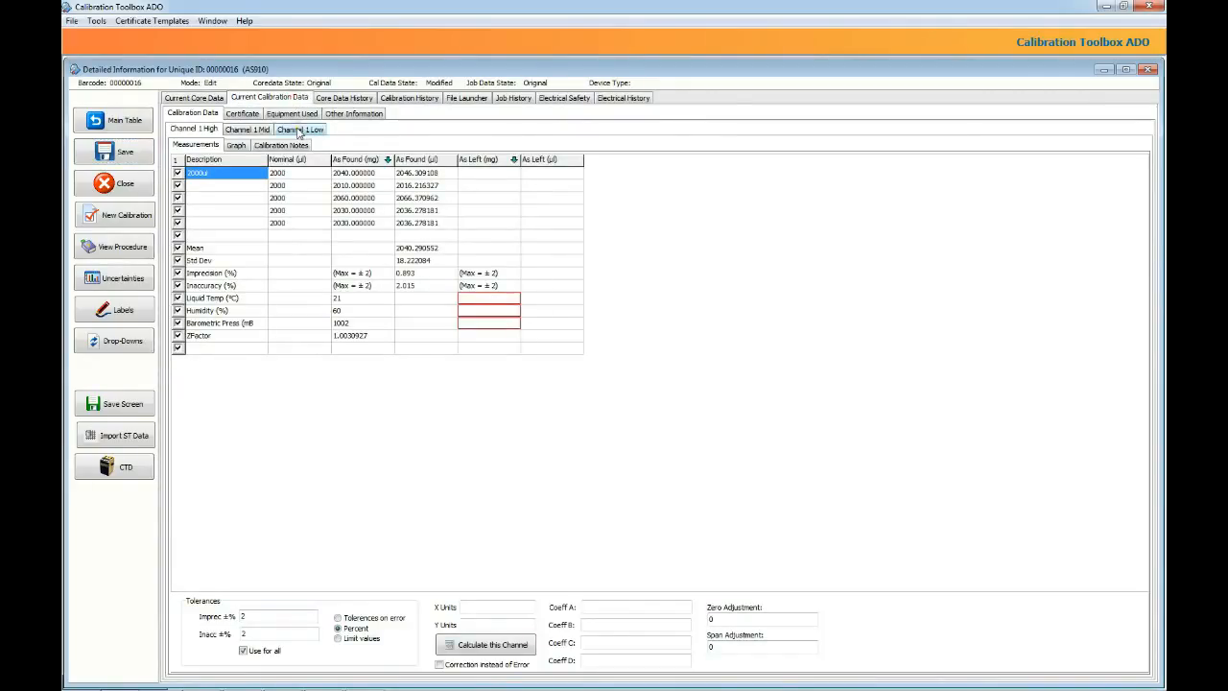
left_click(298, 131)
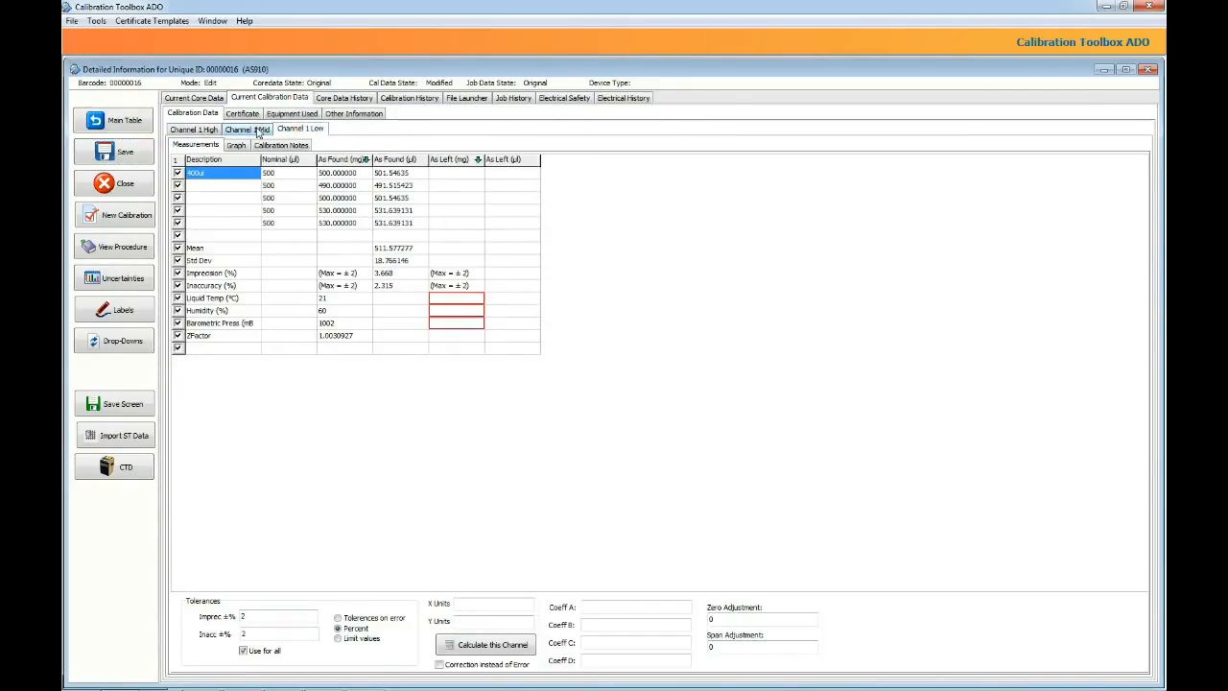
left_click(257, 131)
left_click(181, 132)
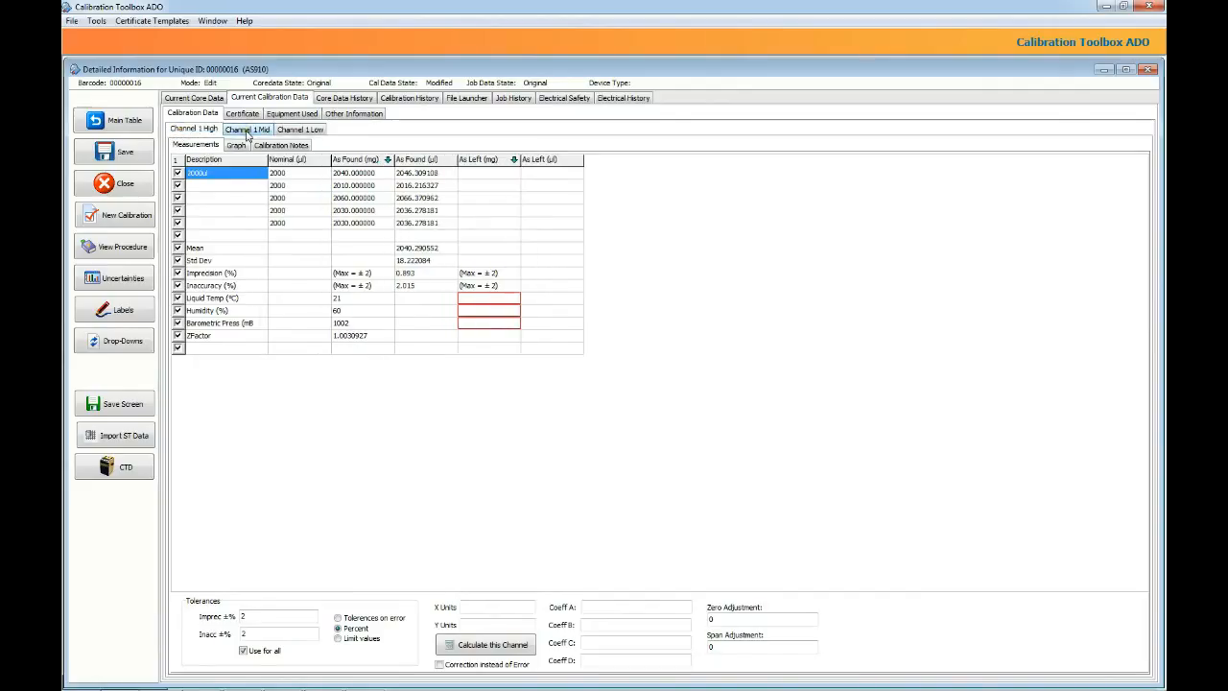
left_click(286, 132)
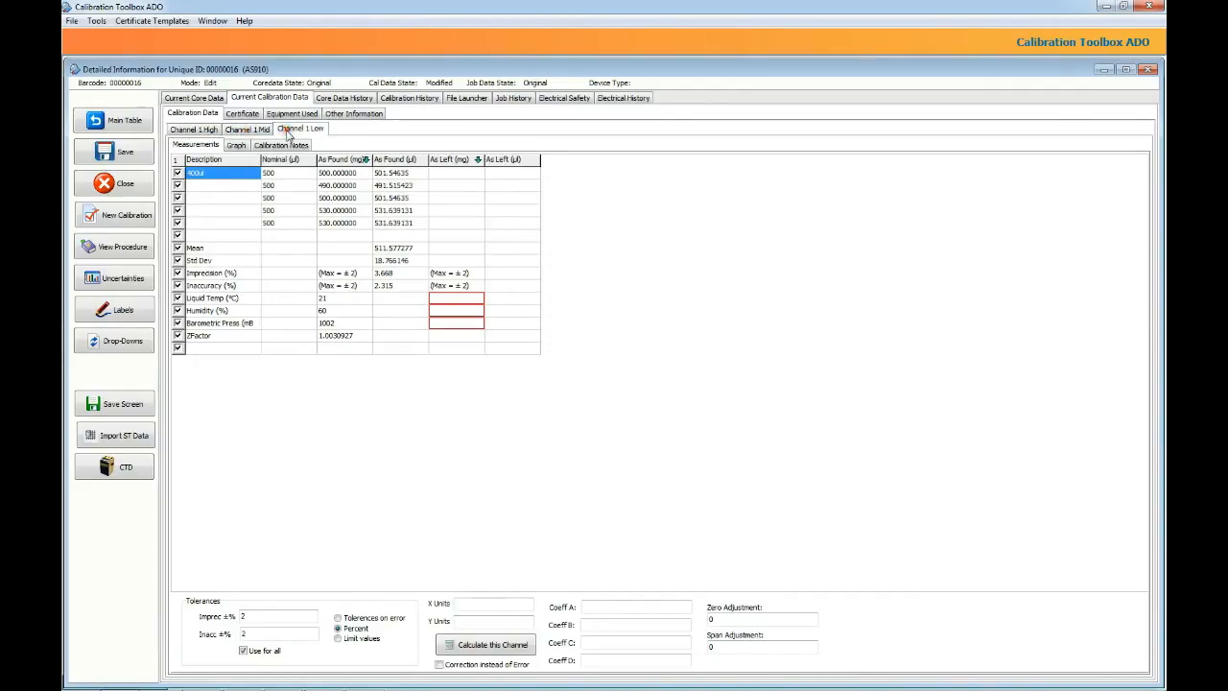
Examine the first four As Found readings of Channel 1 Low in mg and their converted values in µl.
left_click(341, 174)
left_click(338, 187)
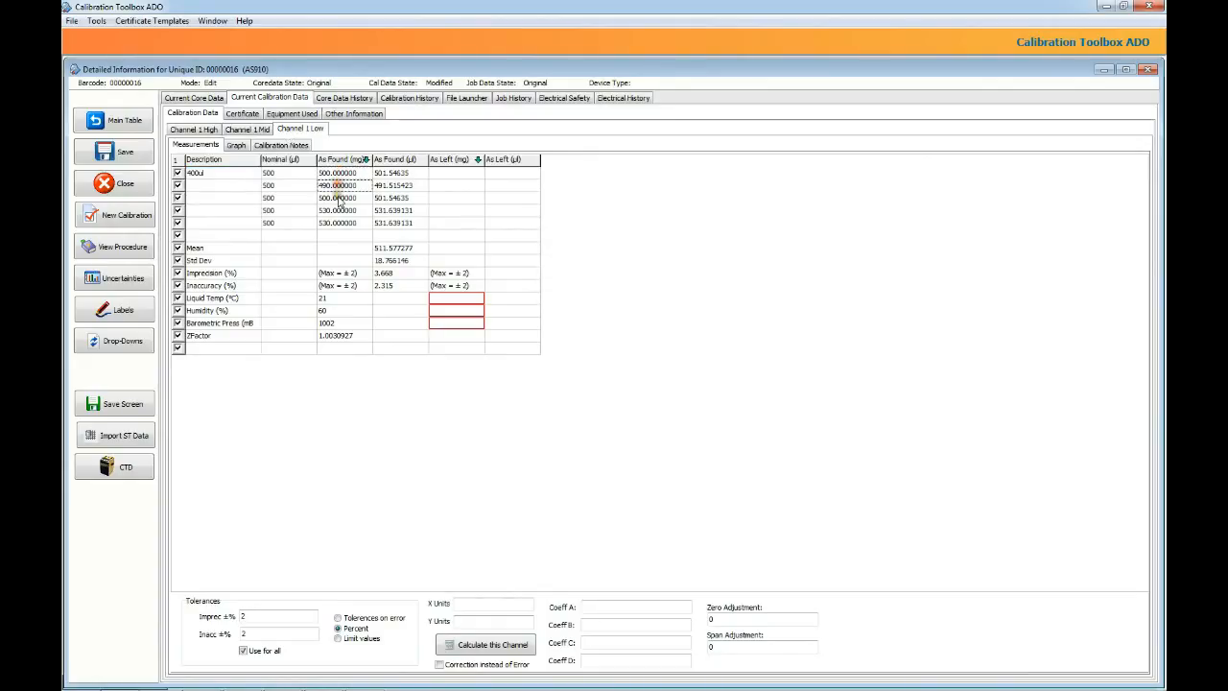
left_click(339, 199)
left_click(337, 211)
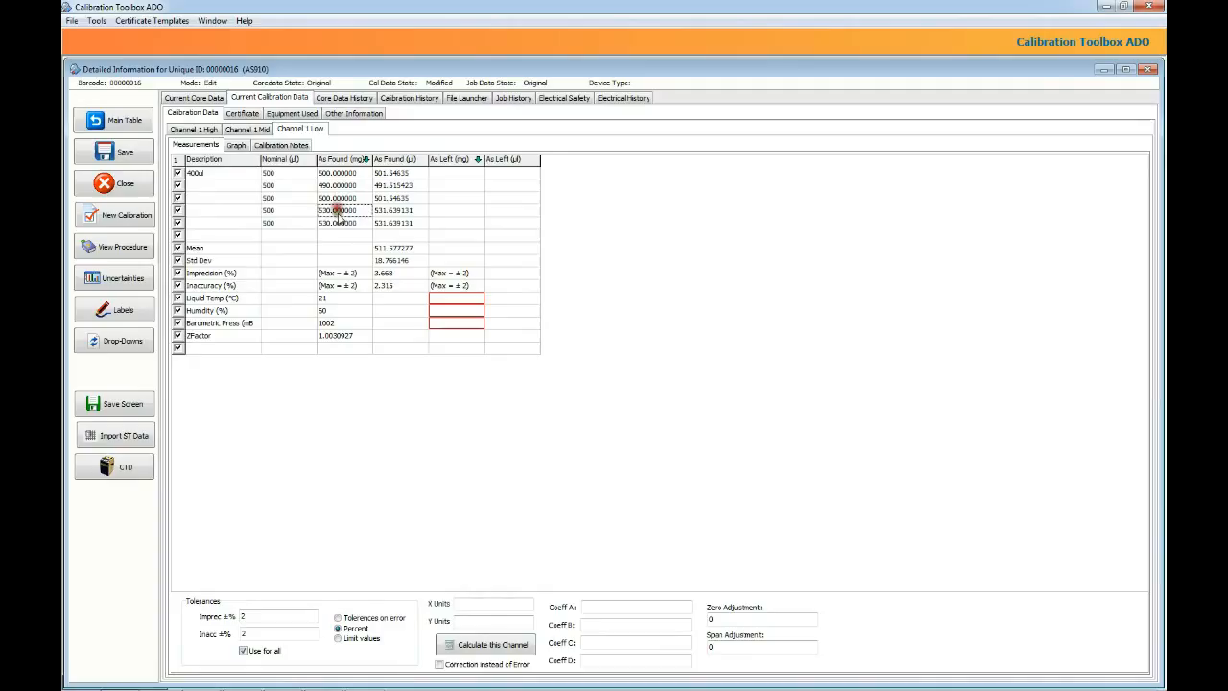
left_click(389, 173)
left_click(393, 187)
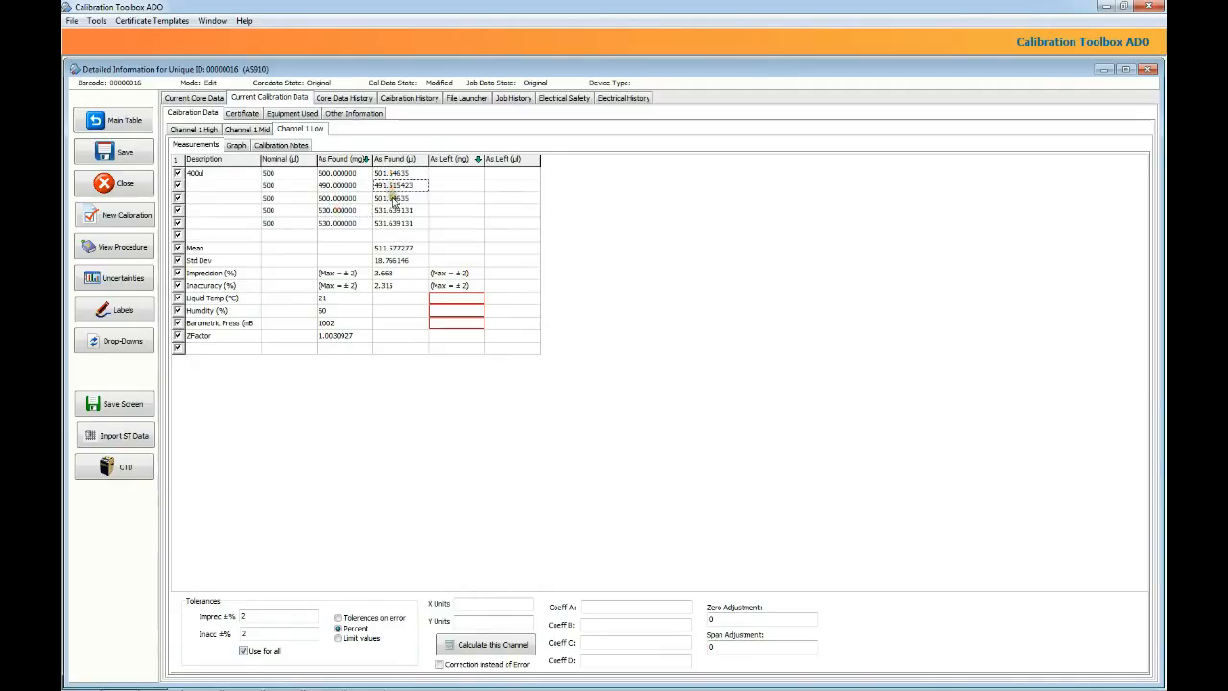
left_click(392, 198)
left_click(392, 211)
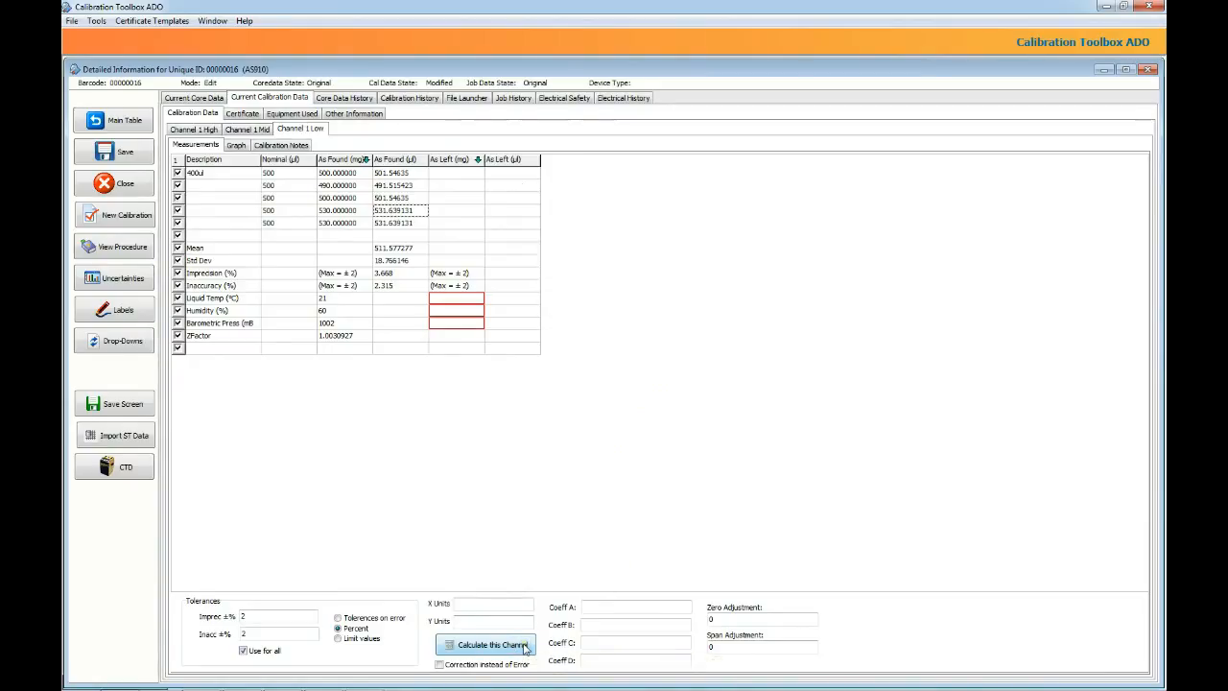
Calculate the As Left results with today as the Last Calibration date and Next Calibration 12 months on, and check the core data dates.
left_click(446, 348)
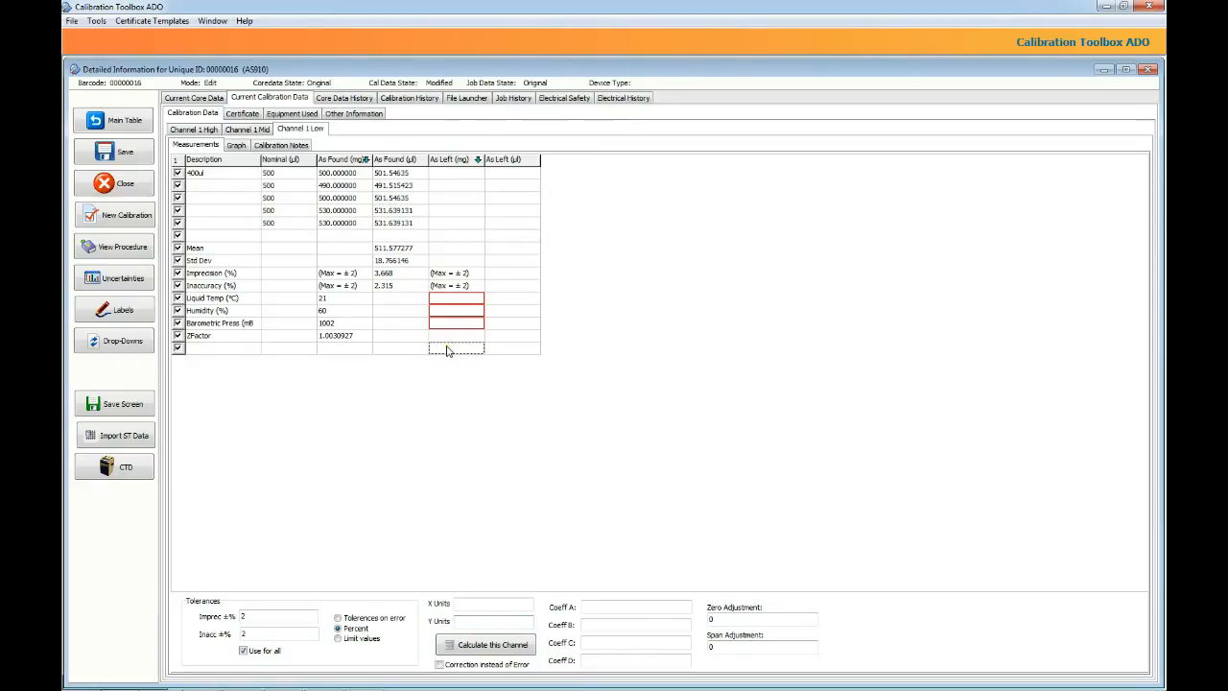
key("ctrl+s")
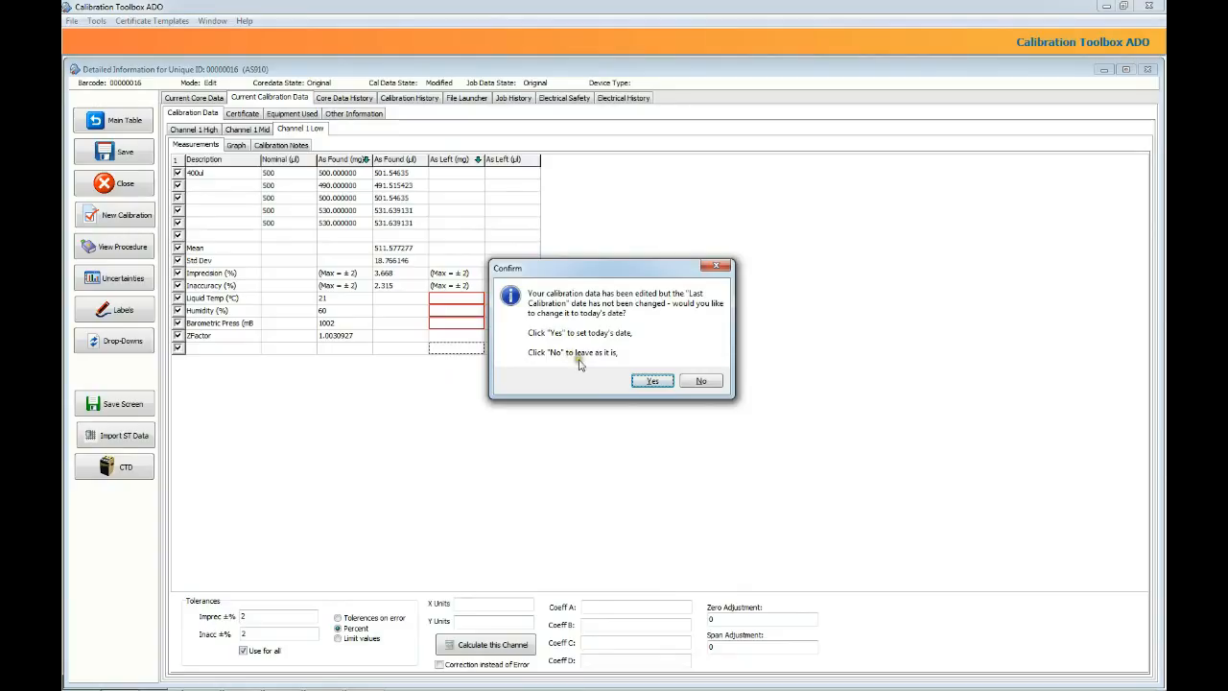
left_click(649, 382)
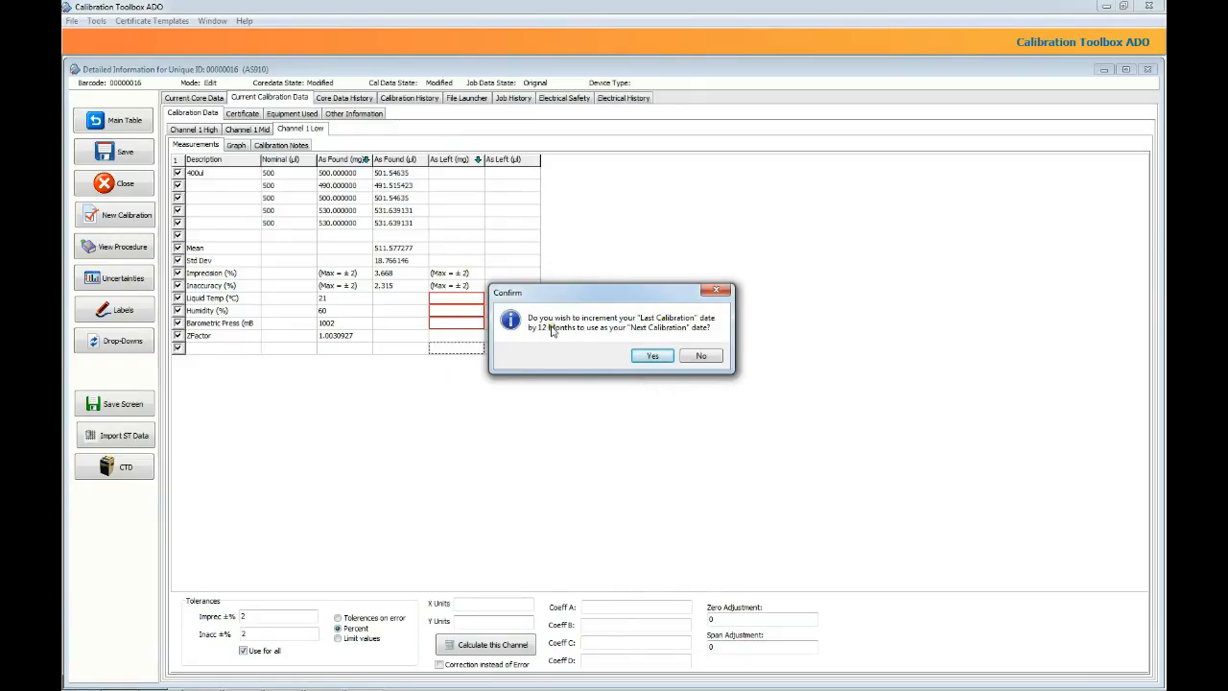
left_click(650, 357)
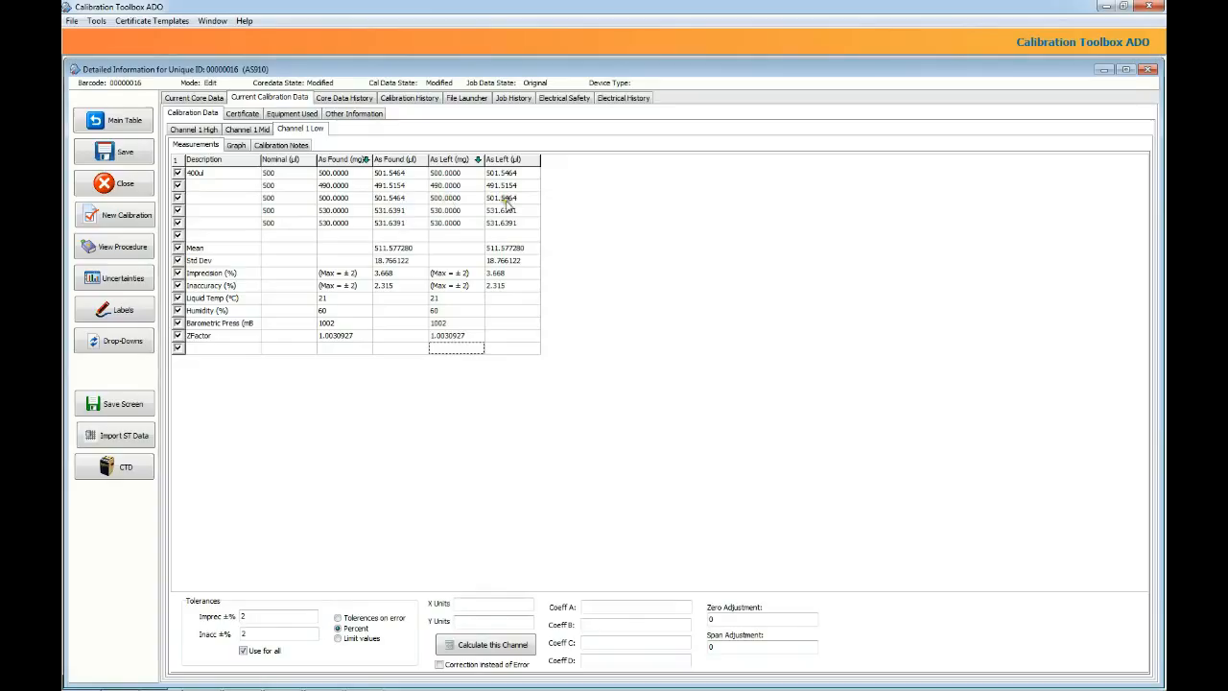
left_click(191, 100)
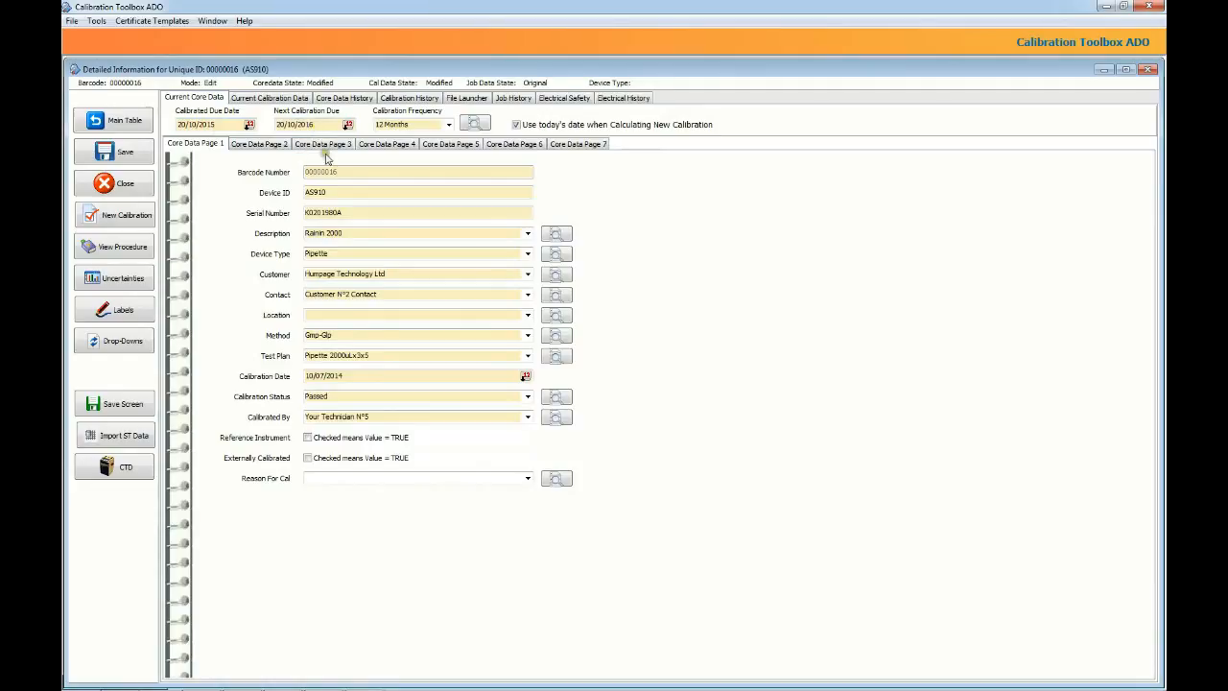
Set the calibration frequency to 12 Months and turn off using today's date when calculating a new calibration.
left_click(417, 125)
left_click(447, 125)
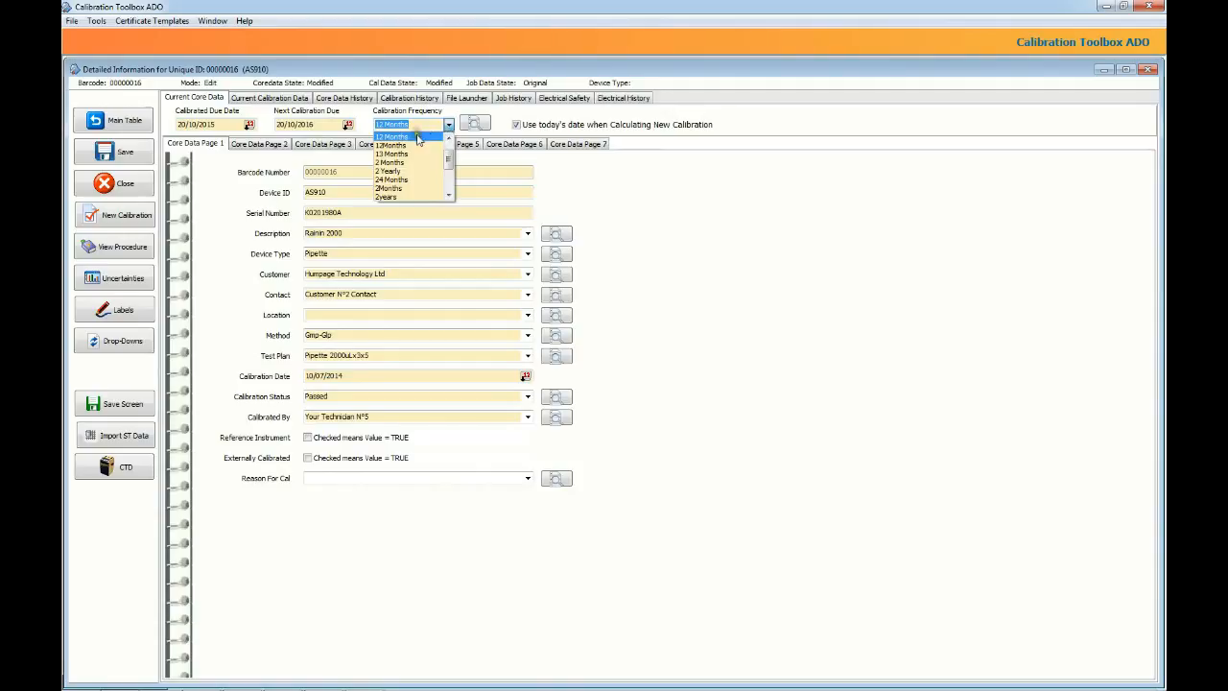
left_click(412, 136)
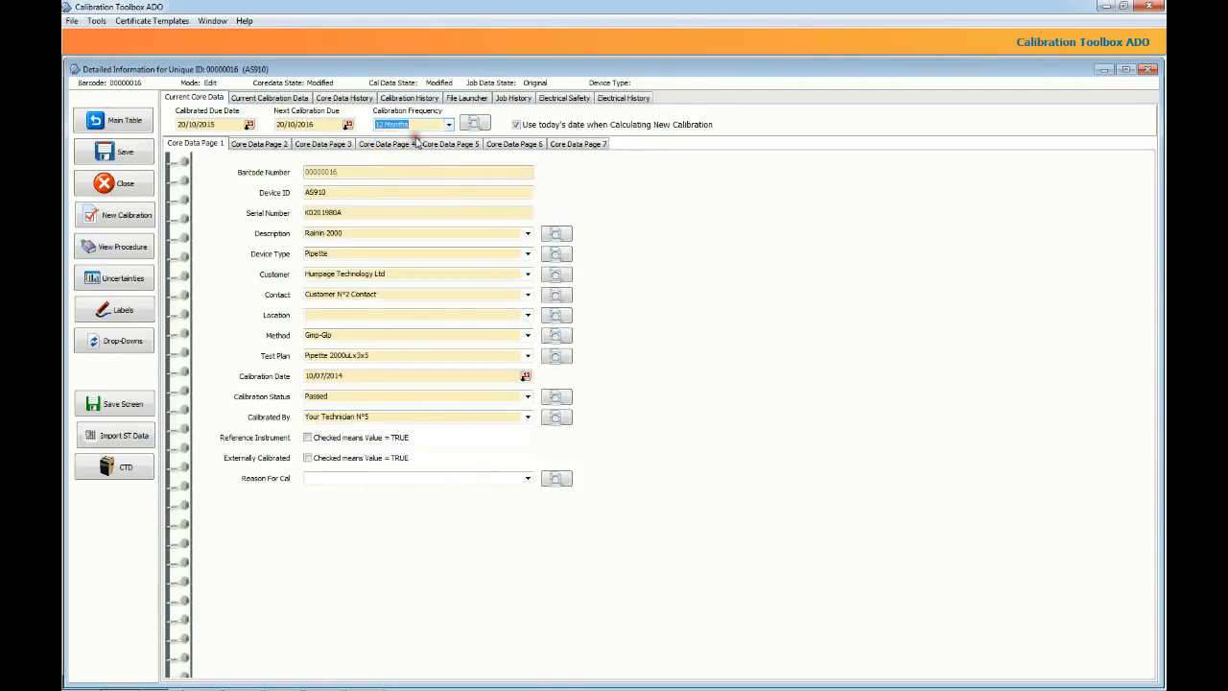
left_click(517, 126)
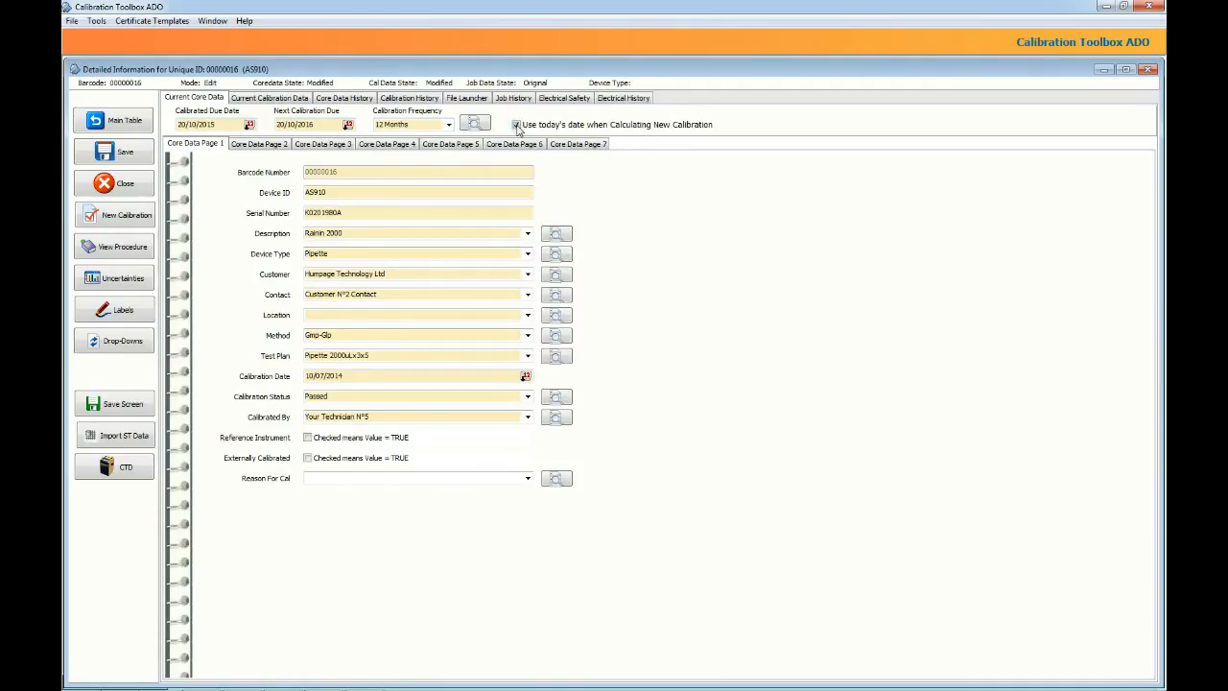
left_click(517, 126)
Review the calculated As Found and As Left results for Channel 1 Mid and Channel 1 High.
left_click(281, 99)
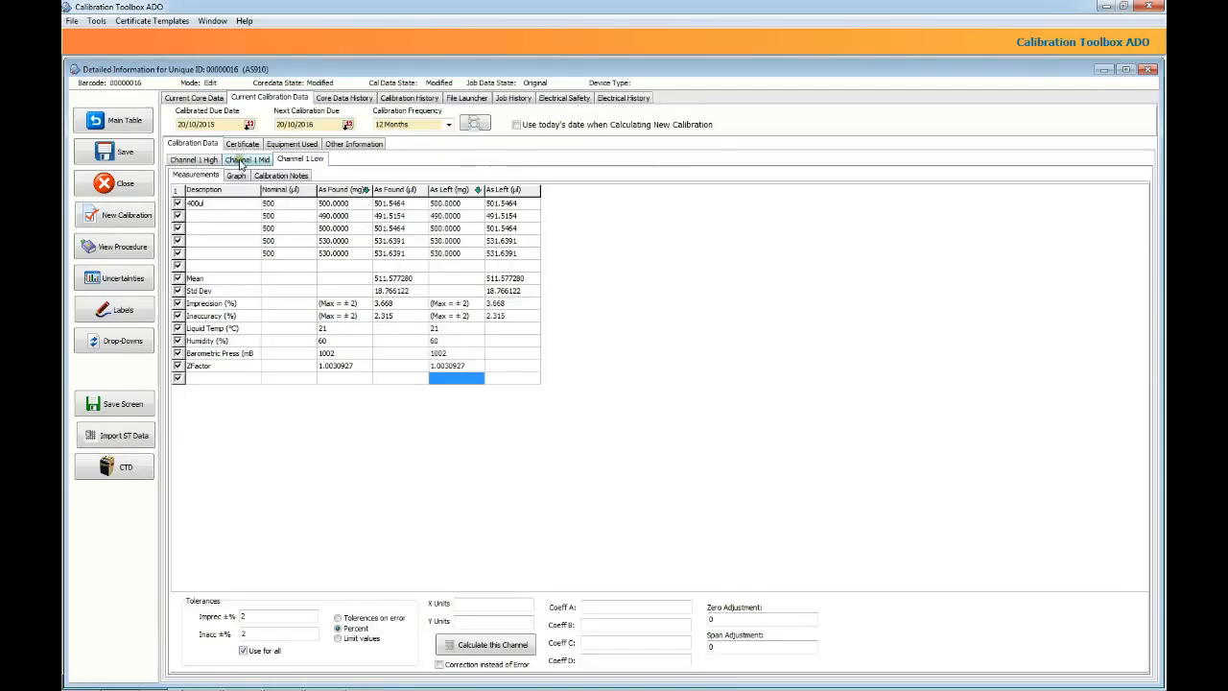
left_click(241, 162)
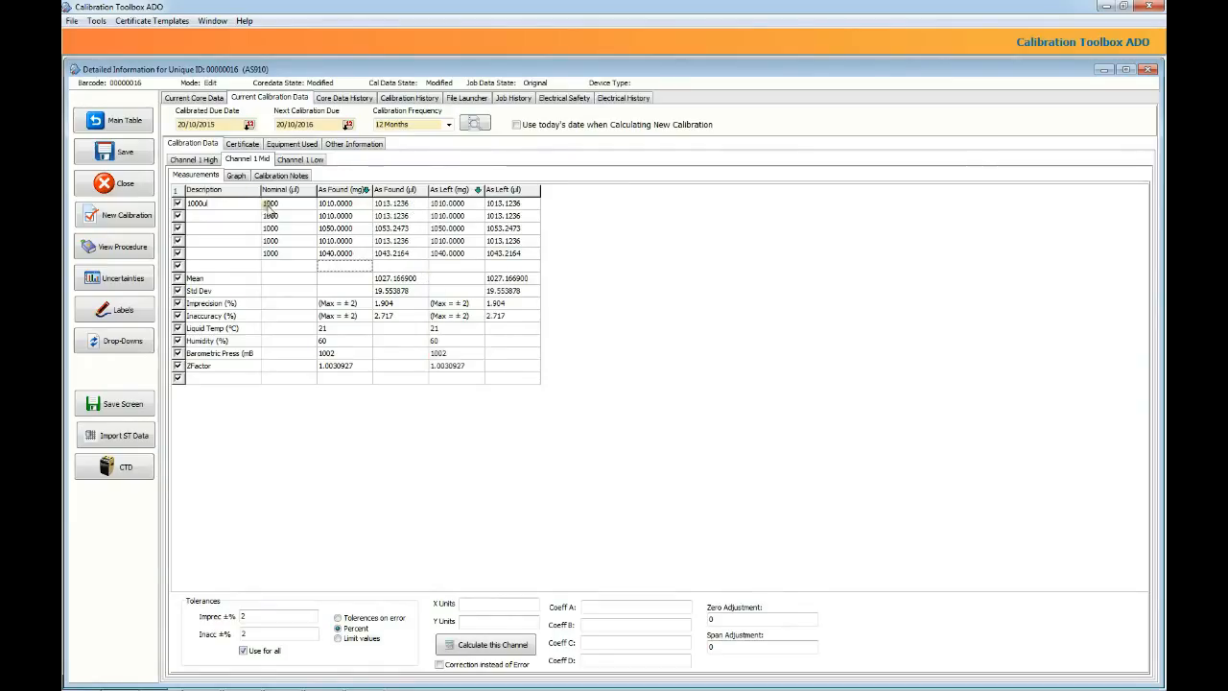
left_click(194, 160)
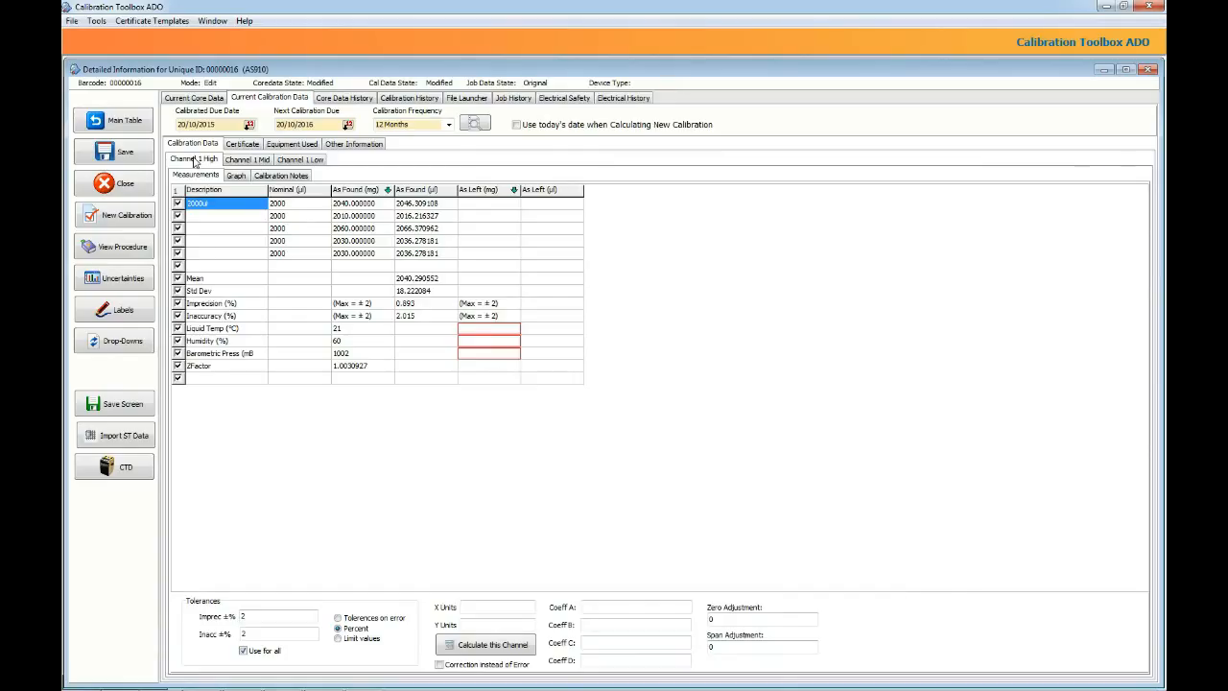
left_click(257, 265)
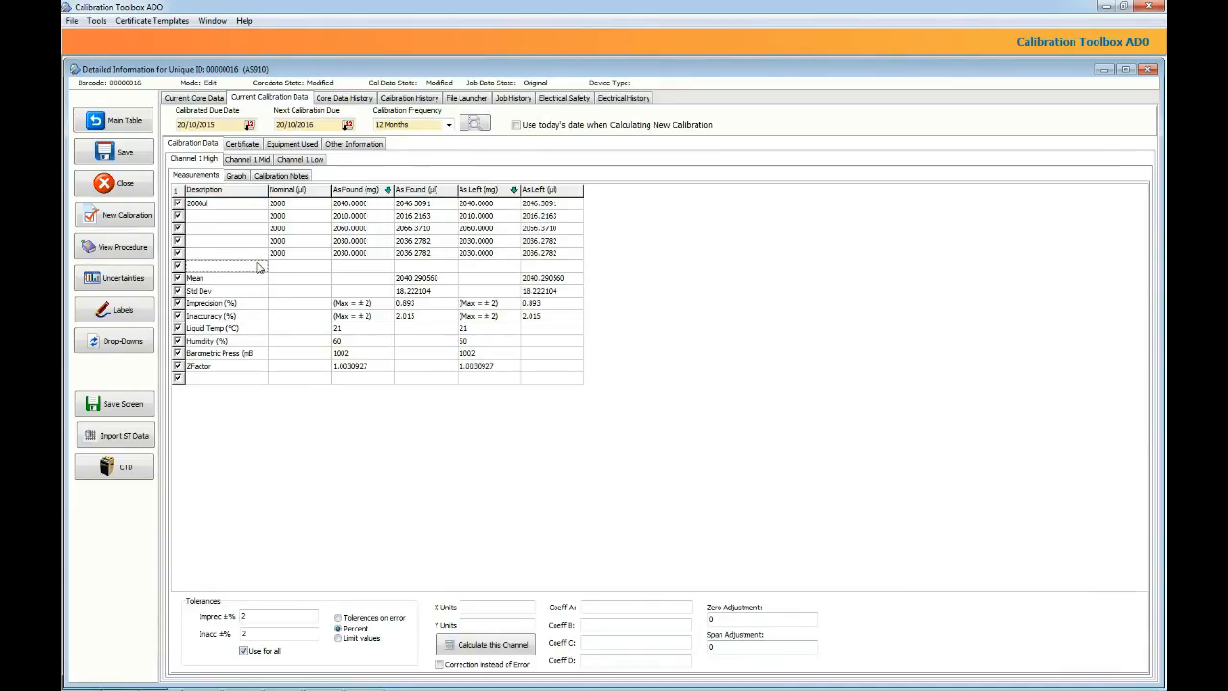
Save the changes to both the core data entry and the calibration record of device 00000016.
left_click(130, 161)
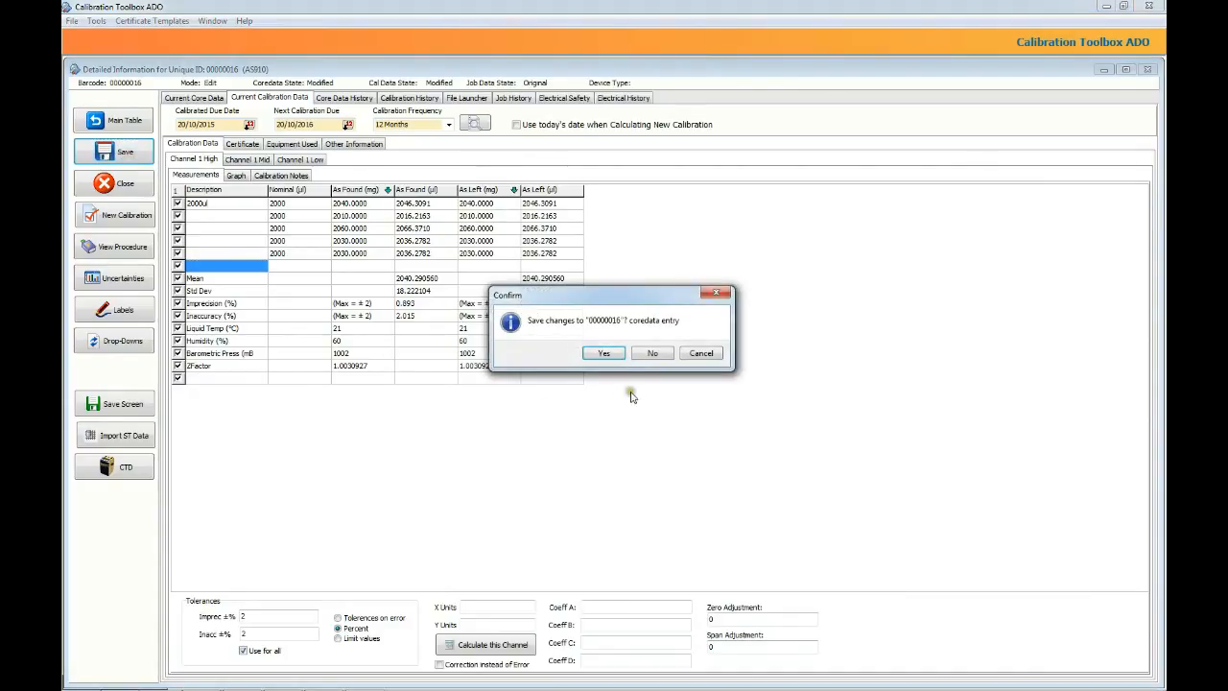
left_click(604, 354)
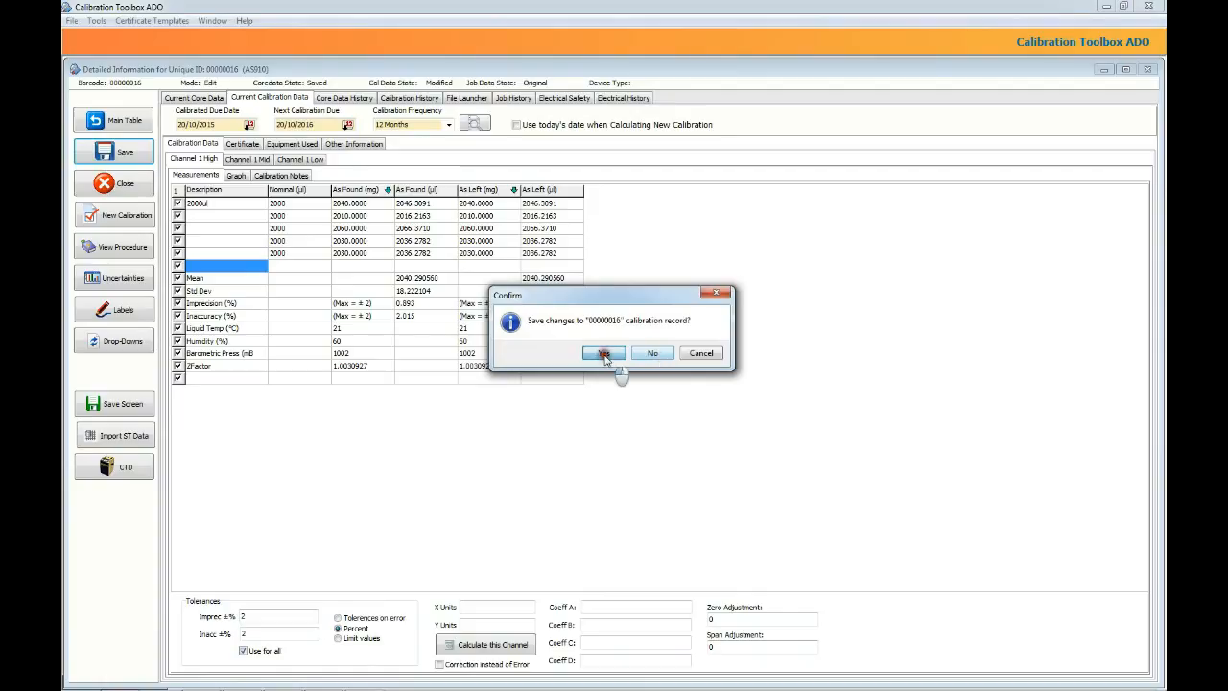
left_click(603, 353)
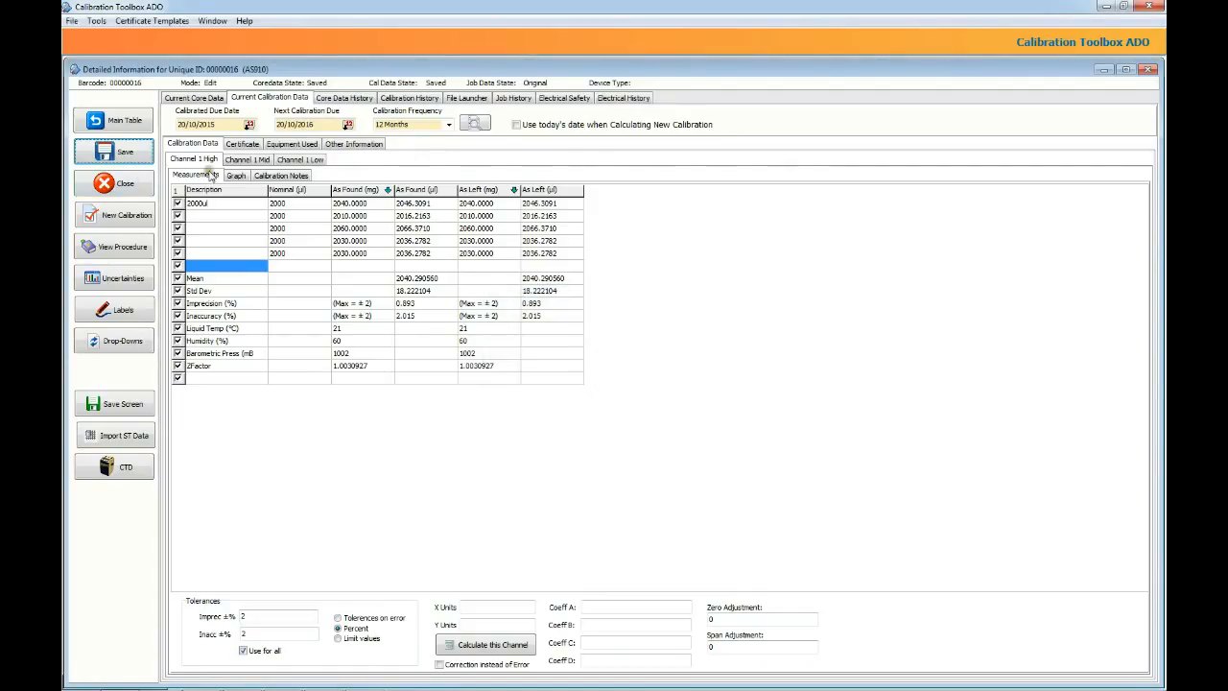
Build a new certificate from Sample Pipette.ctf in the Sample Templates folder and check its preview.
left_click(246, 143)
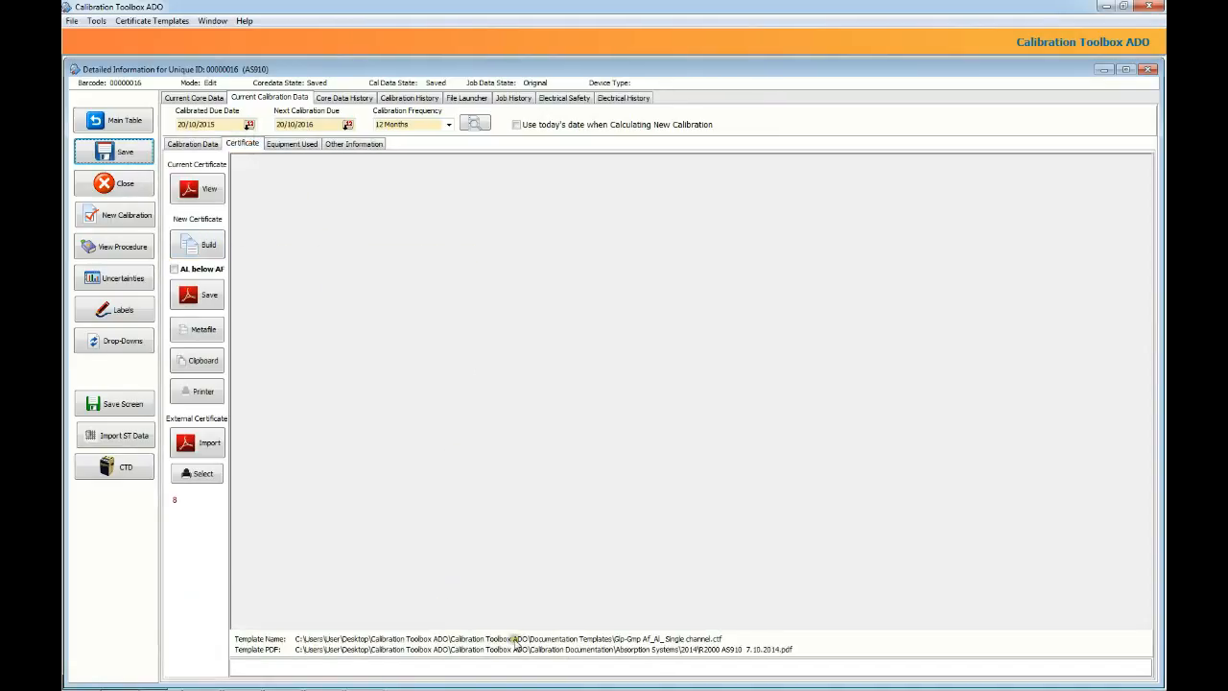
left_click(194, 245)
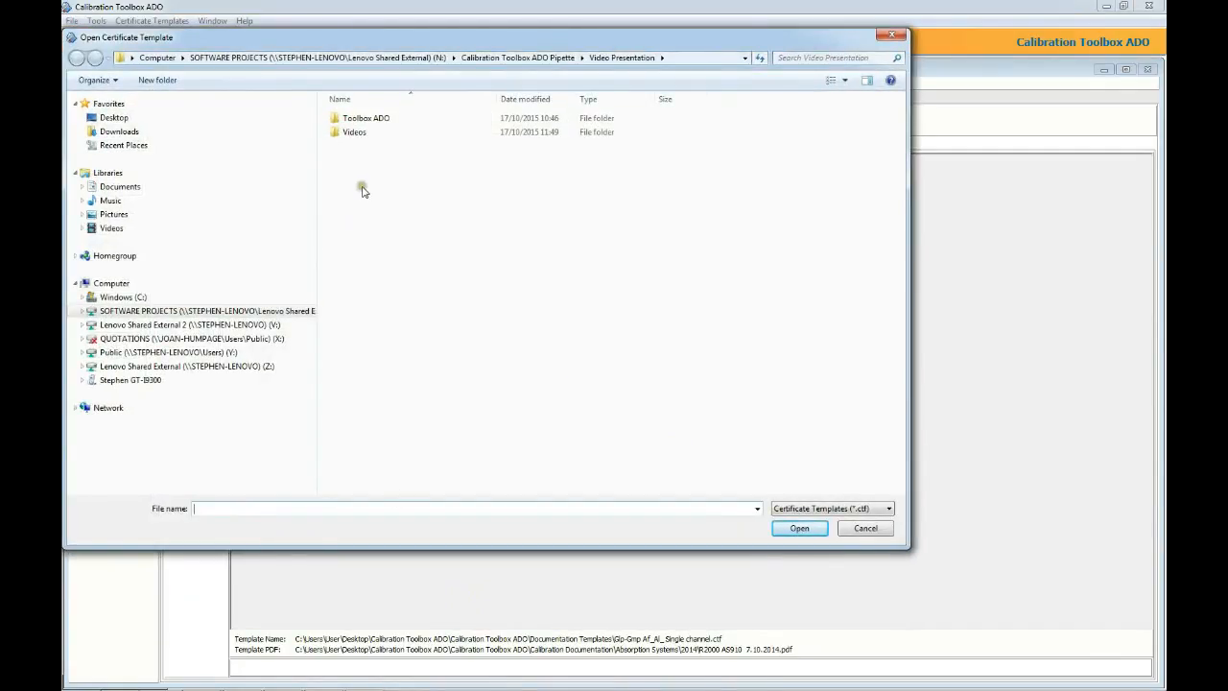
left_click(551, 62)
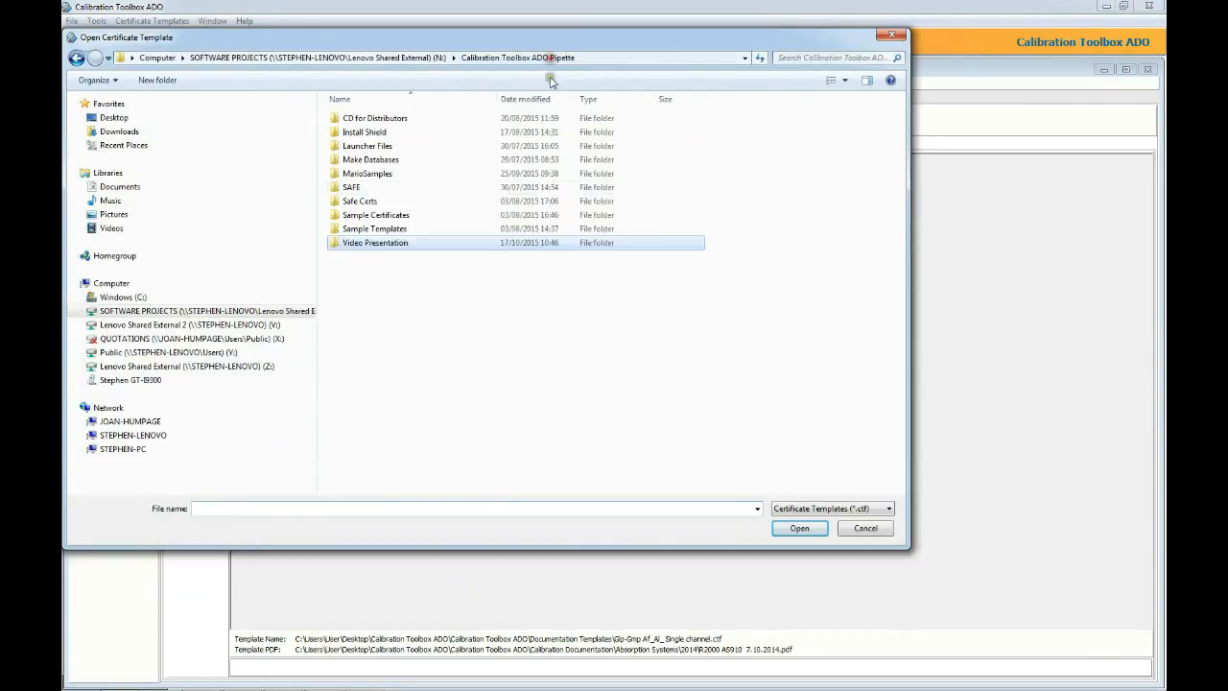
left_click(355, 233)
double_click(354, 232)
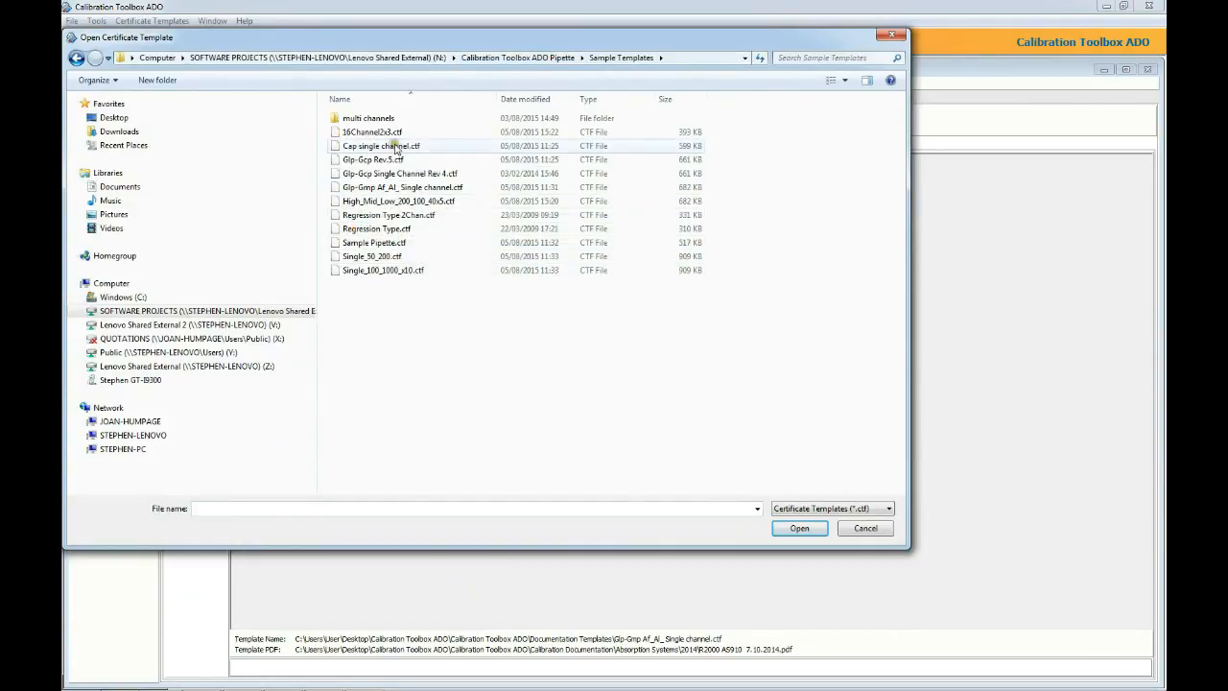
left_click(391, 241)
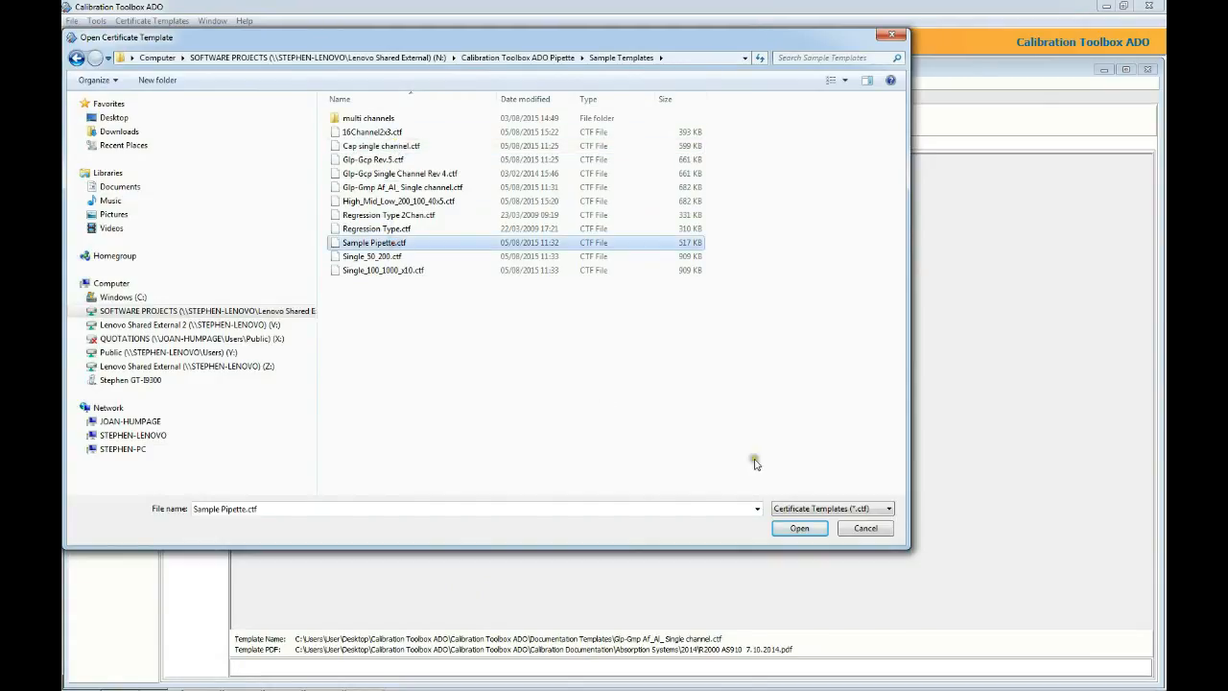
left_click(777, 527)
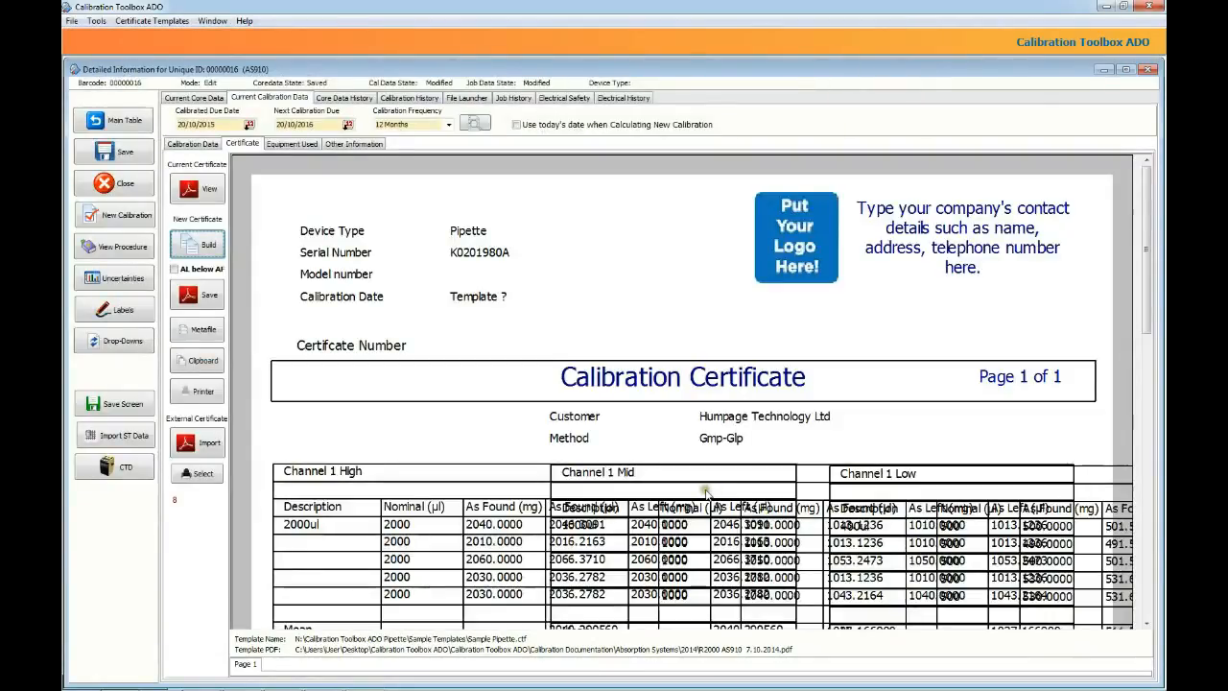
mouse_move(1147, 240)
left_mouse_down()
mouse_move(1151, 422)
mouse_move(1143, 222)
left_mouse_up()
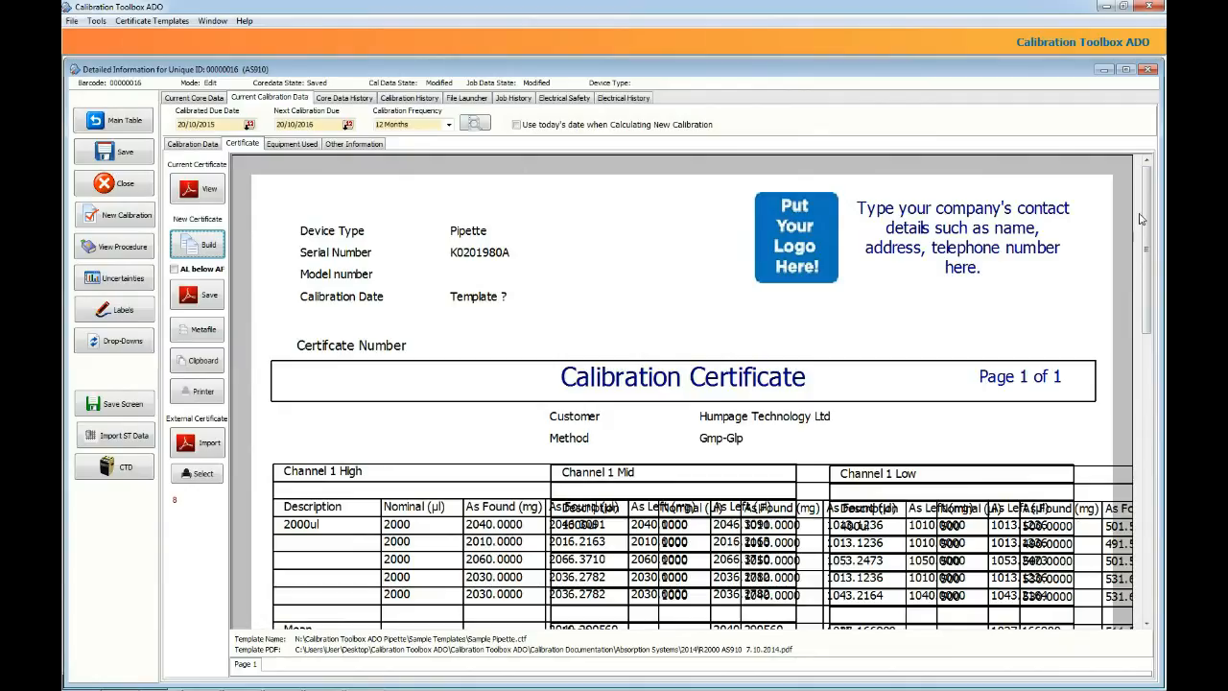
Mark the Nominal (µl), As Found (µl) and As Found (mg) columns for exclusion from the certificate in the Channel 1 High measurements.
left_click(203, 146)
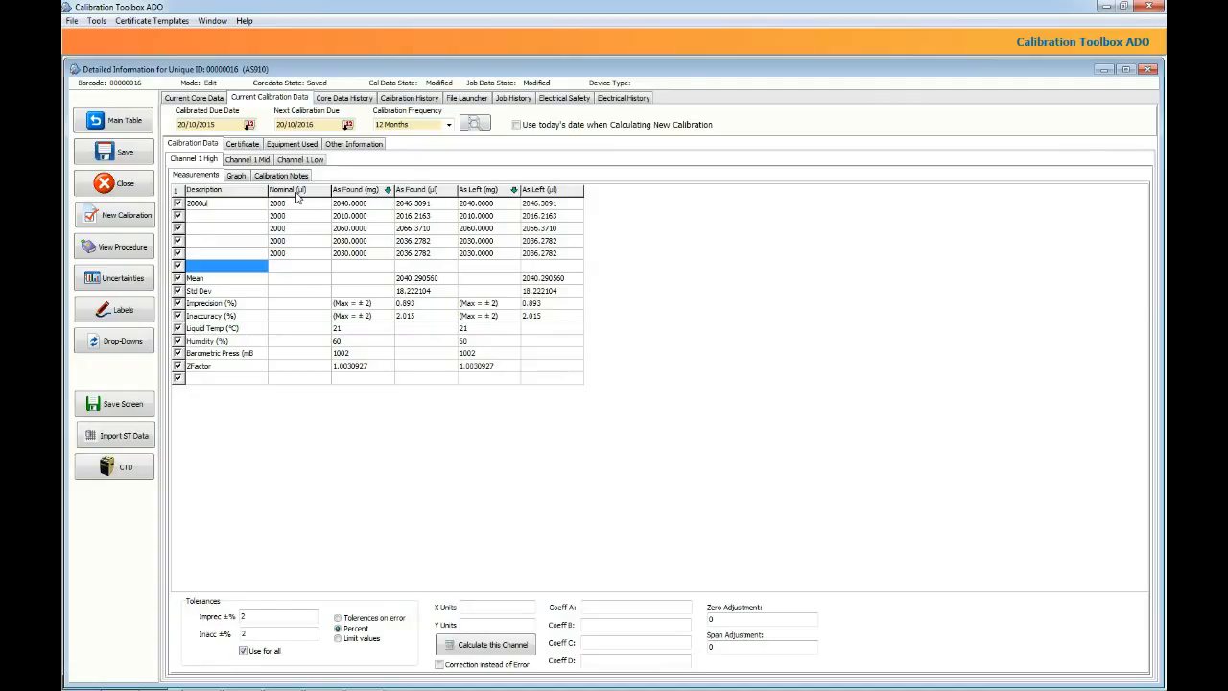
left_click(298, 195)
left_click(427, 192, "ctrl")
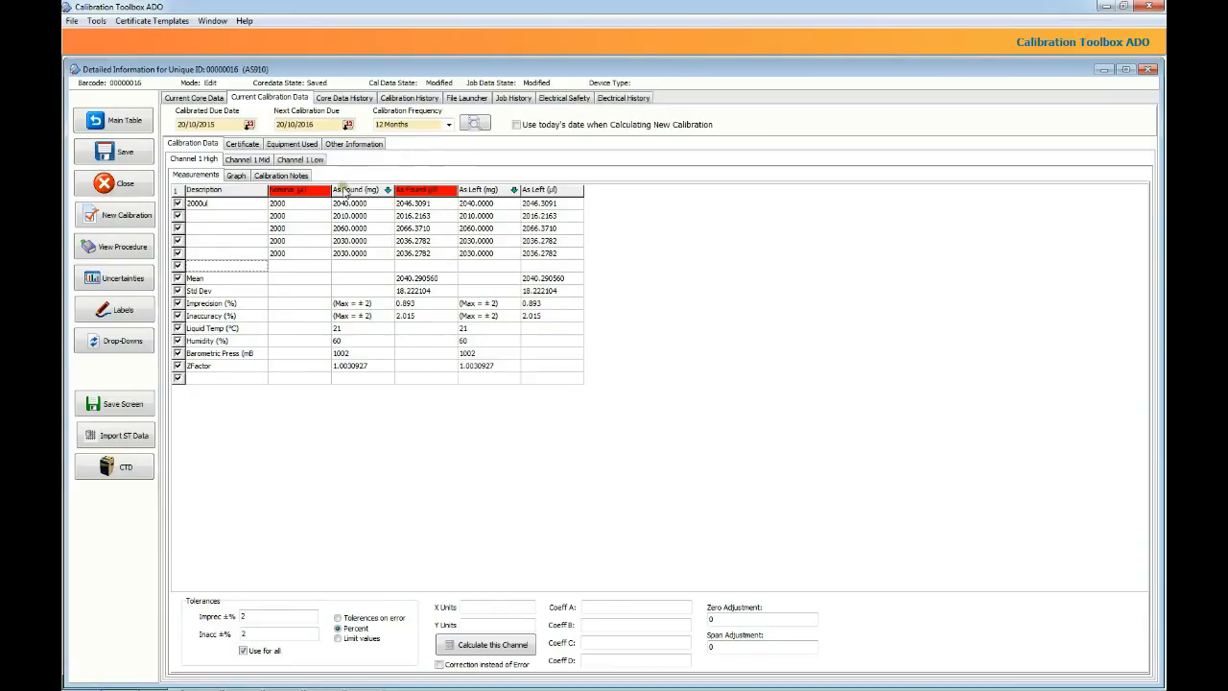
left_click(356, 189, "ctrl")
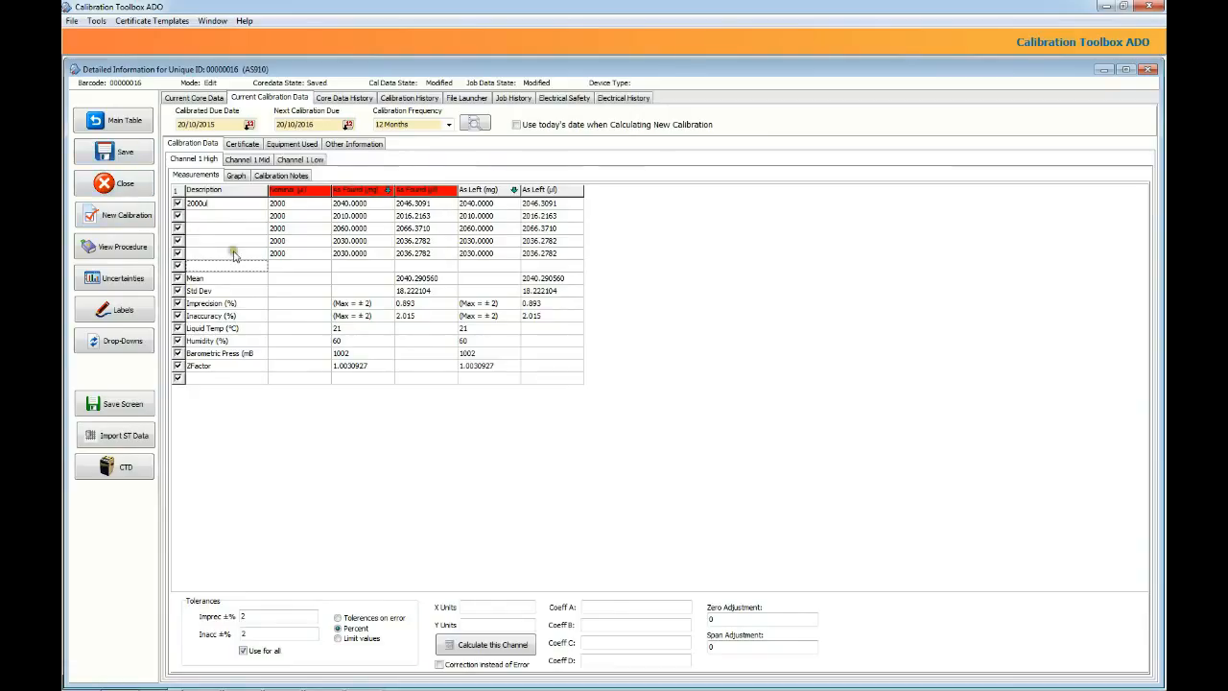
Rebuild the certificate with the reduced columns and check it down to the equipment table and signature line.
left_click(245, 143)
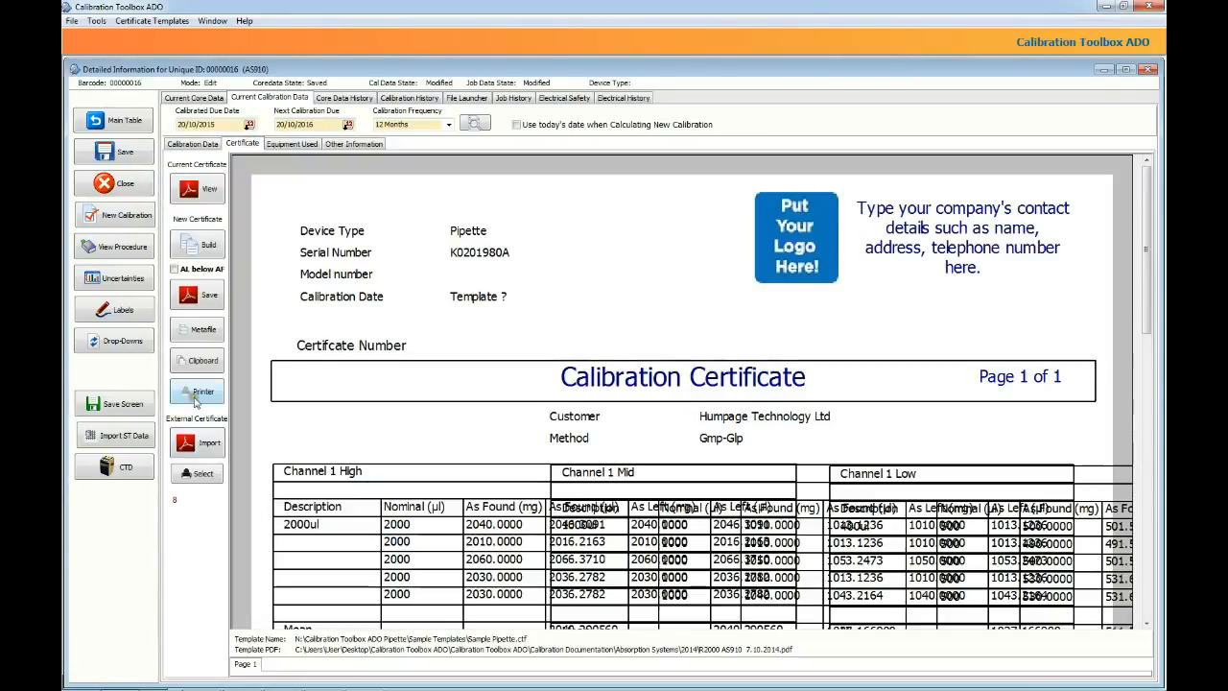
left_click(203, 248)
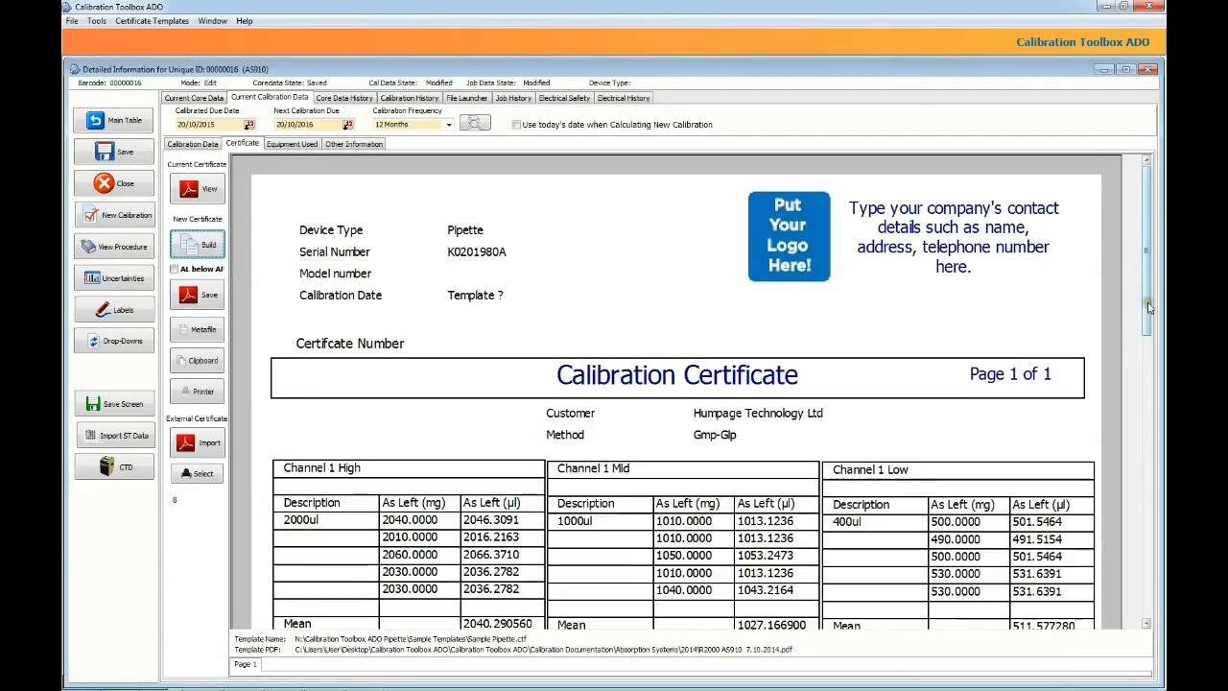
left_click_drag(1146, 303, 1147, 466)
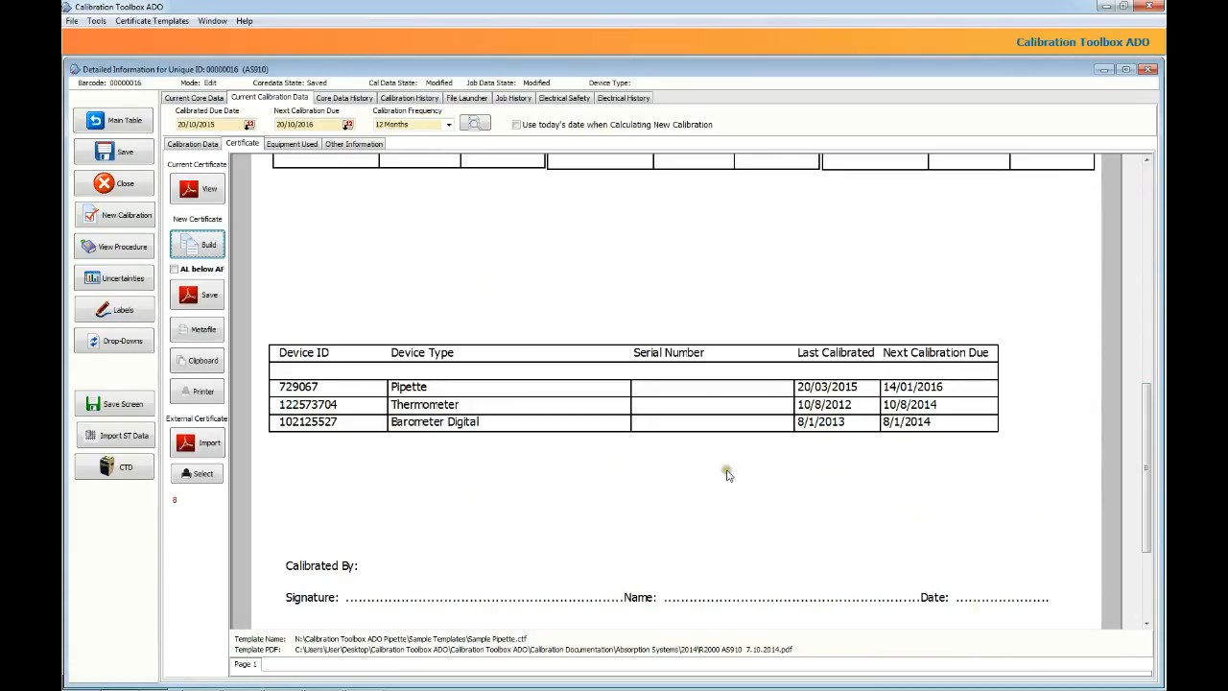
Save the certificate as a PDF named sample1 in the Sample Templates folder.
left_click(209, 298)
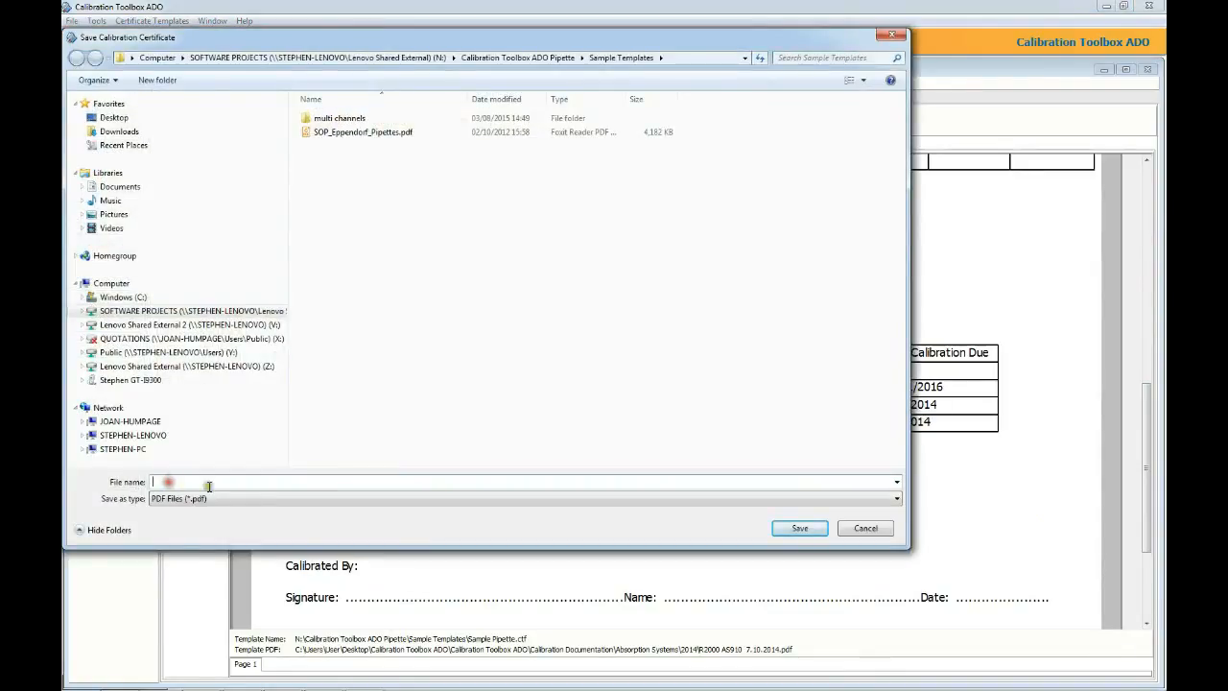
left_click(245, 479)
type("sam")
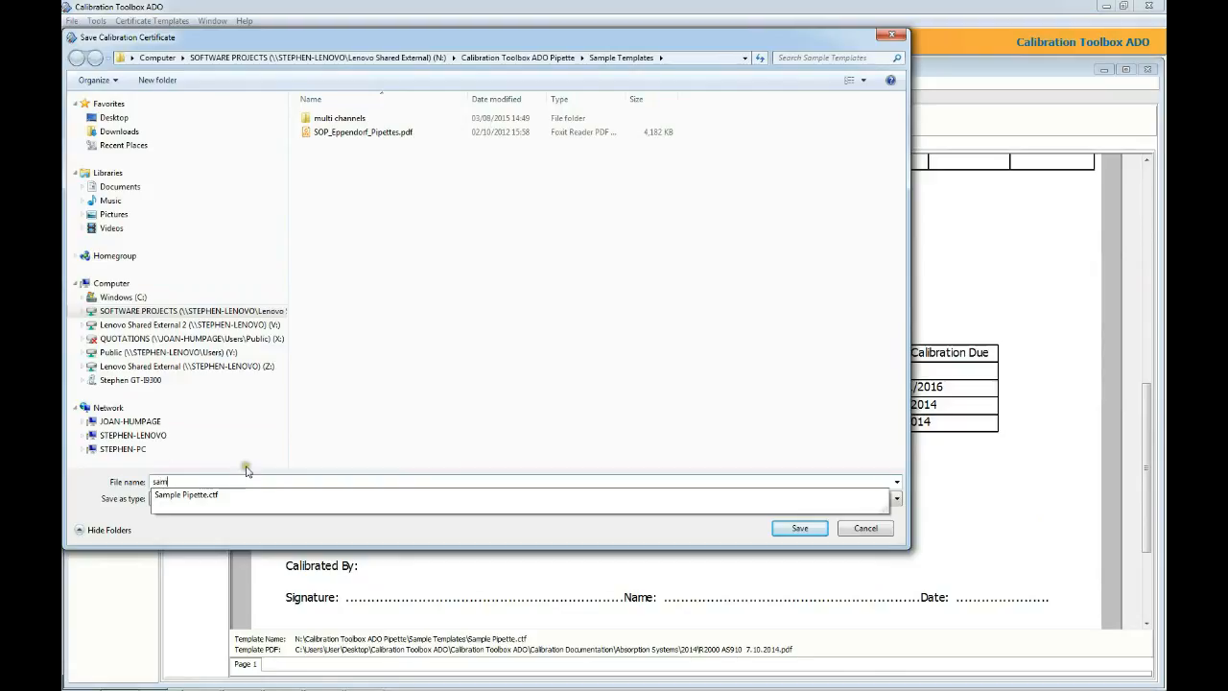
type("ple1")
left_click(808, 533)
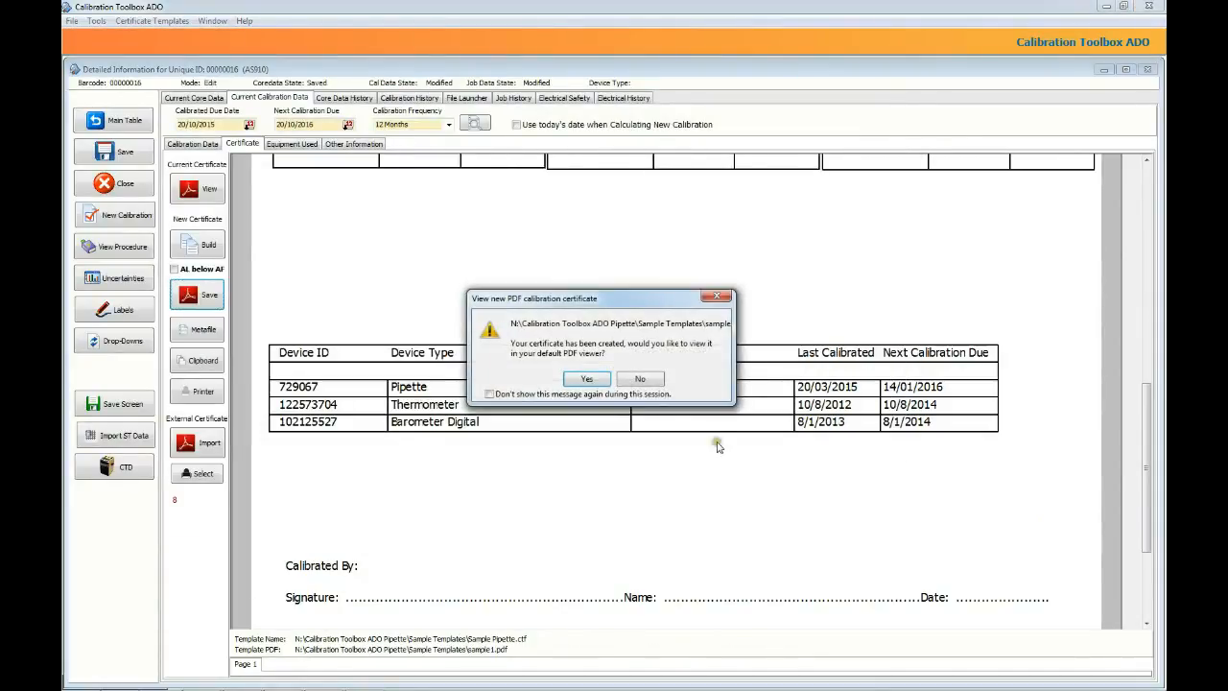
Open the new PDF certificate in the default viewer and examine the page at 75% zoom.
left_click(591, 381)
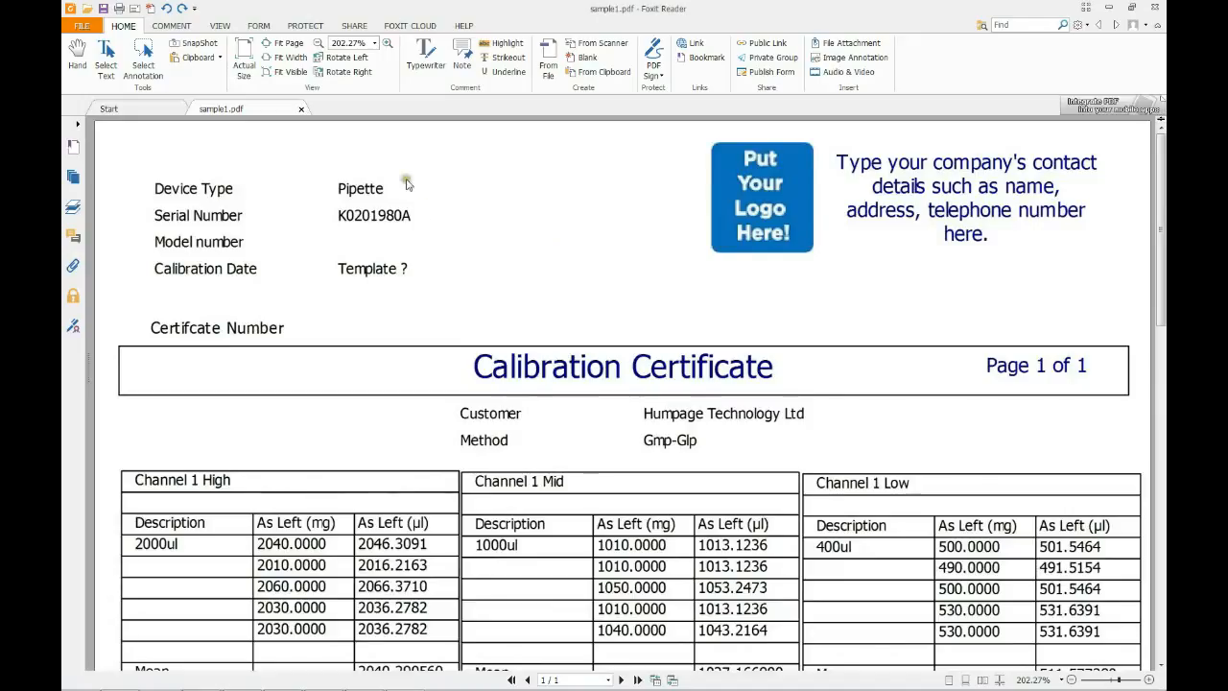
left_click(318, 43)
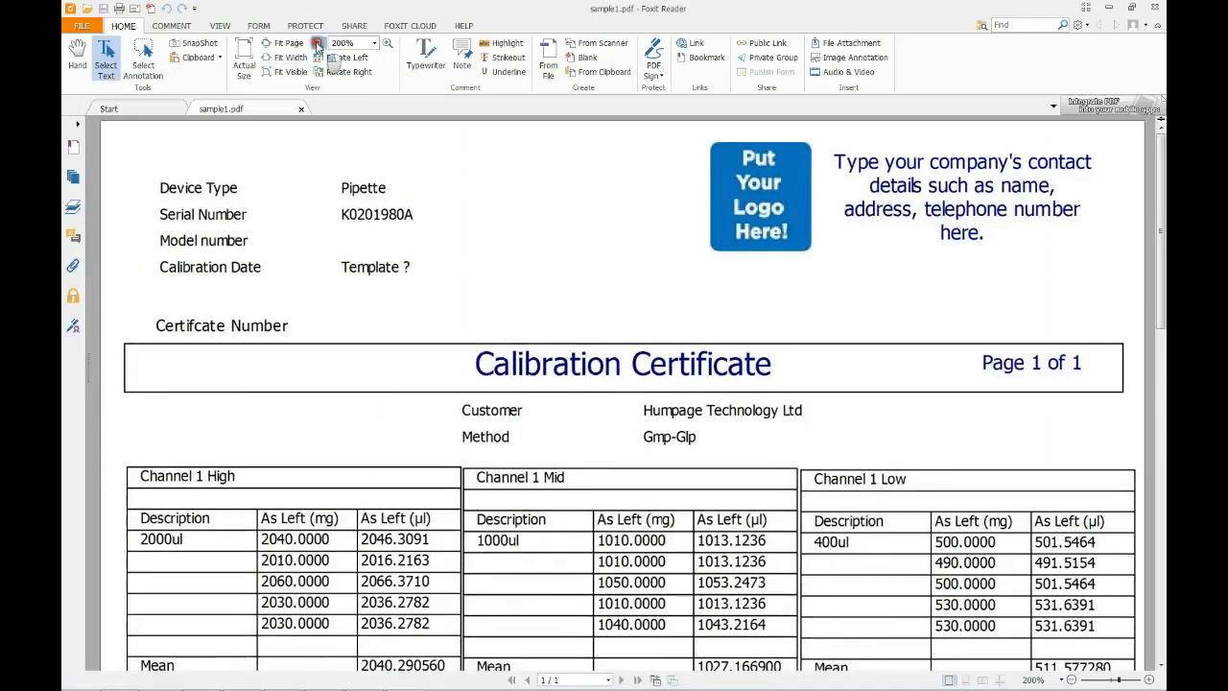
left_click(318, 43)
left_click(317, 43)
left_click(317, 43)
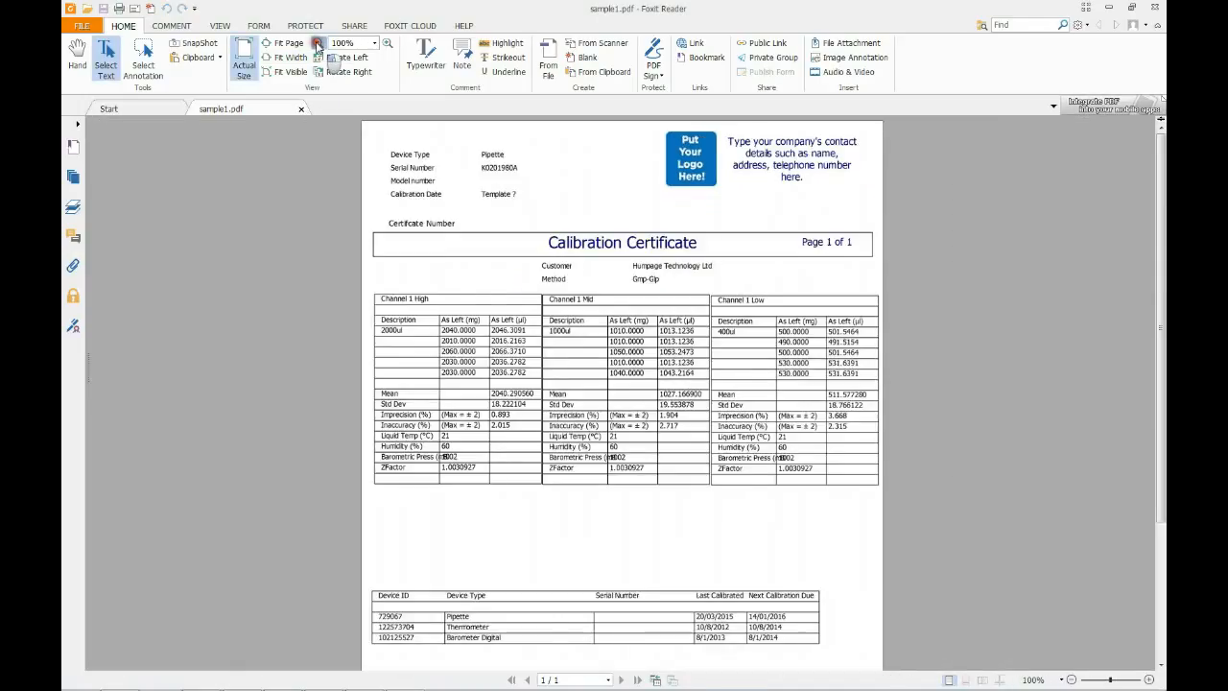
left_click(318, 44)
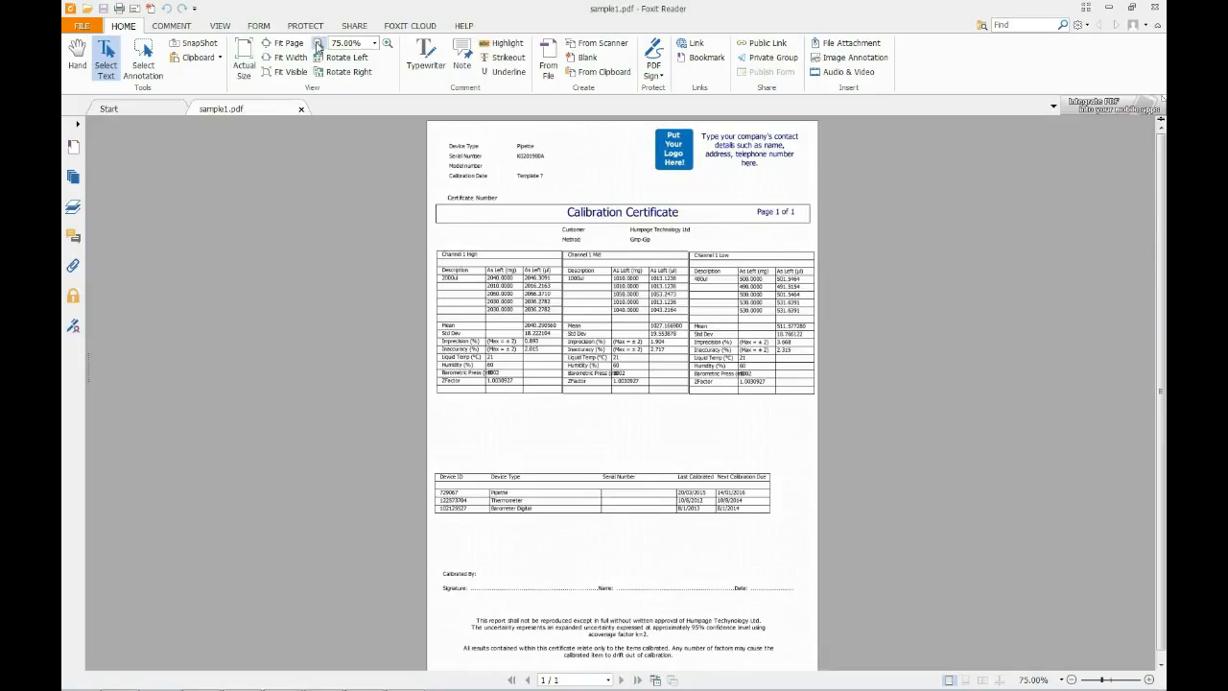